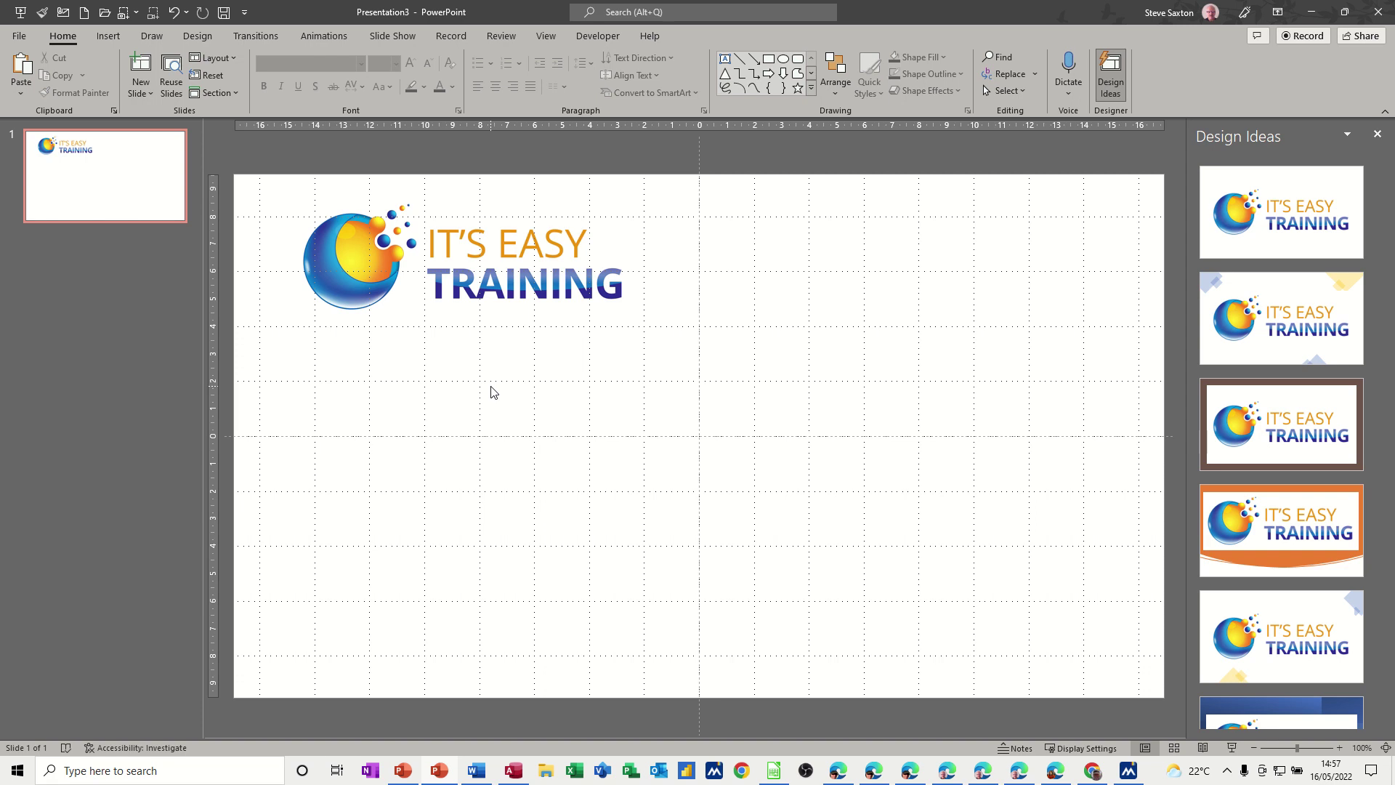
Nudge the IT'S EASY TRAINING logo slightly down and left near the slide's top-left
mouse_move(469, 278)
left_mouse_down()
mouse_move(489, 279)
mouse_move(442, 272)
mouse_move(459, 283)
left_mouse_up()
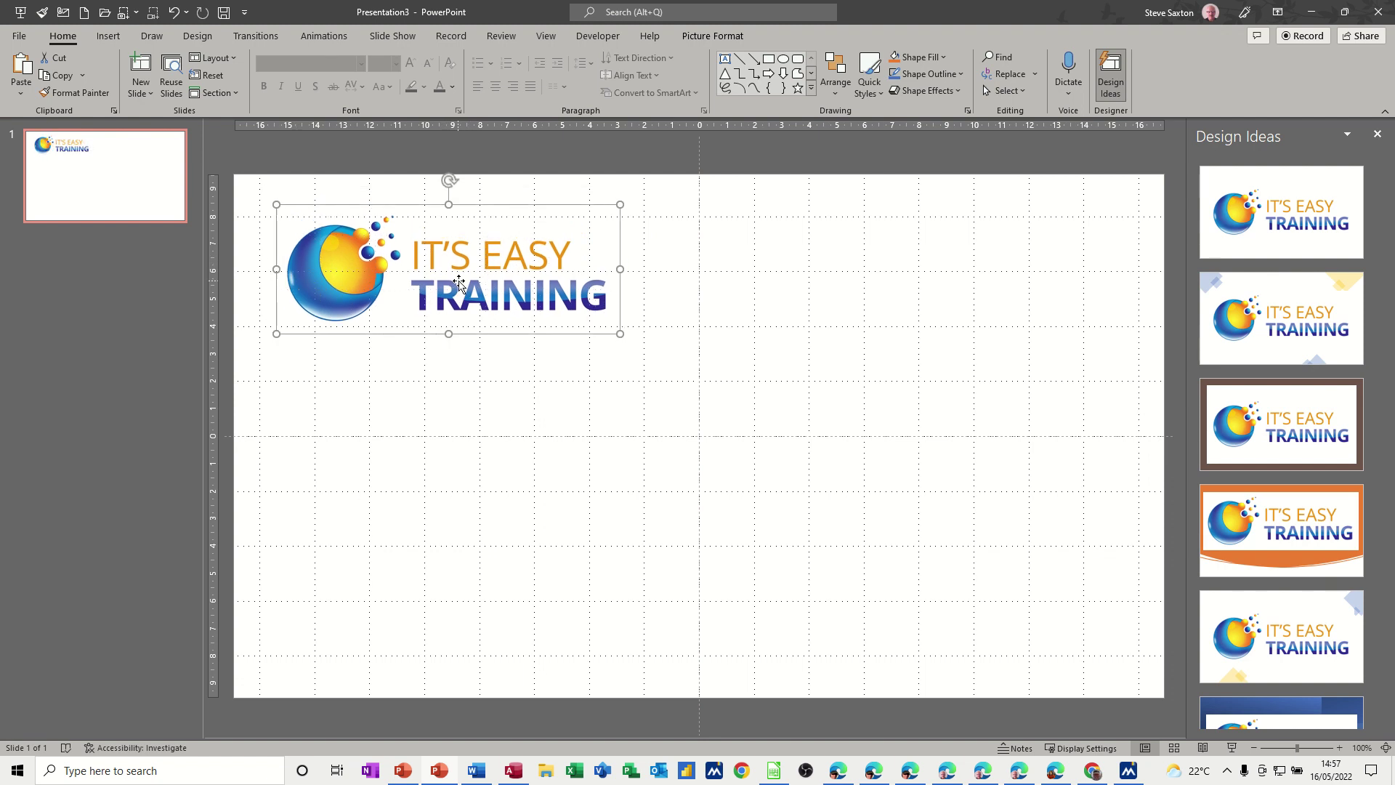
Leave the logo uncropped and paste copies of it onto the slide
left_click(694, 38)
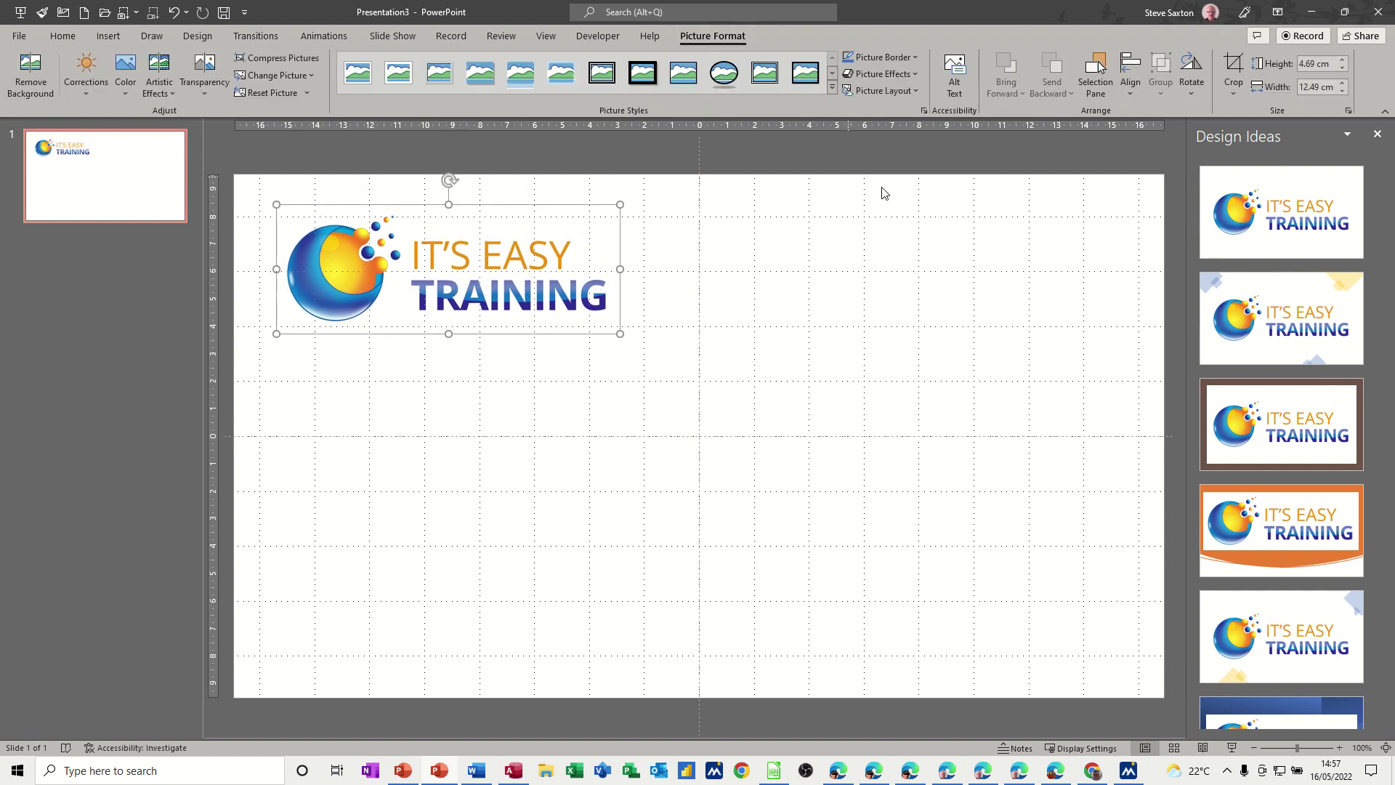
left_click(1223, 62)
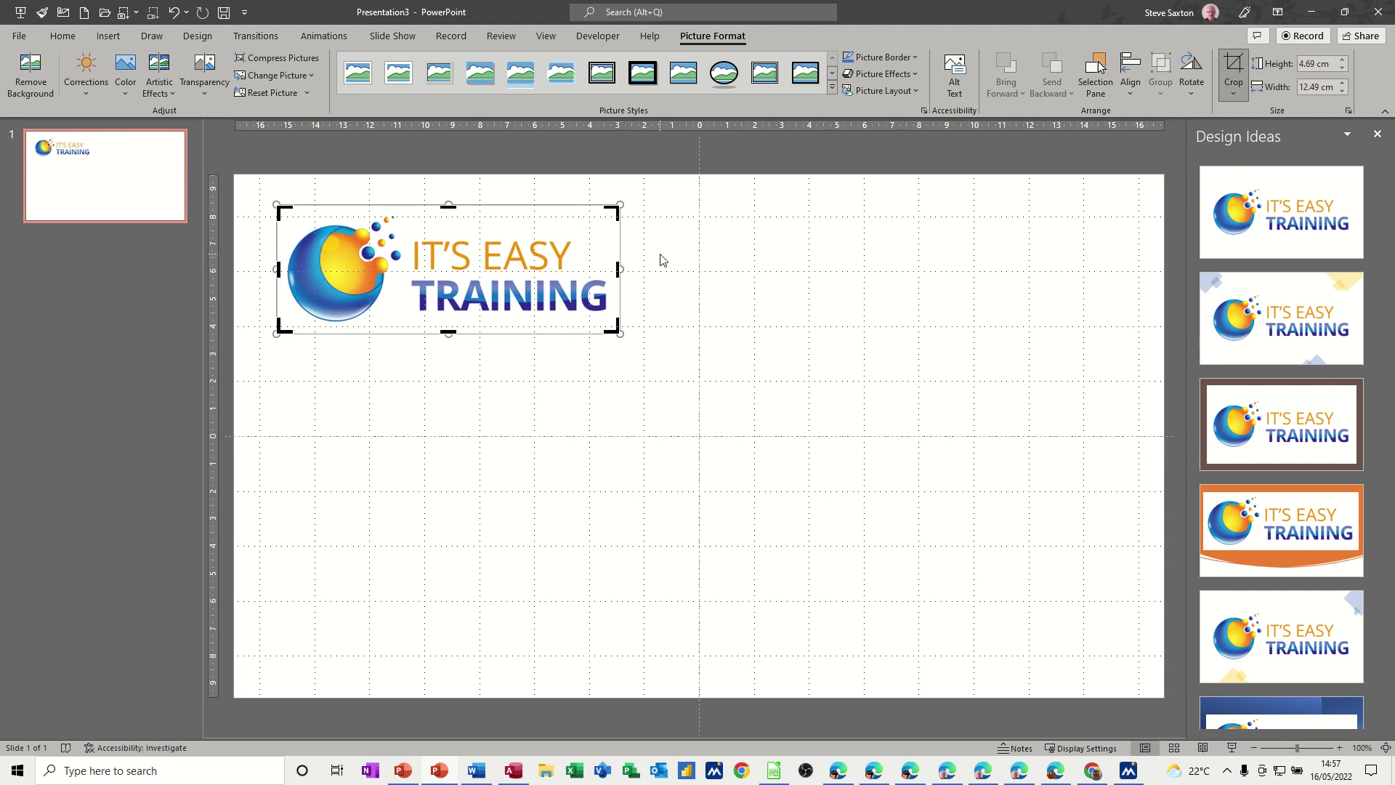
left_click(711, 260)
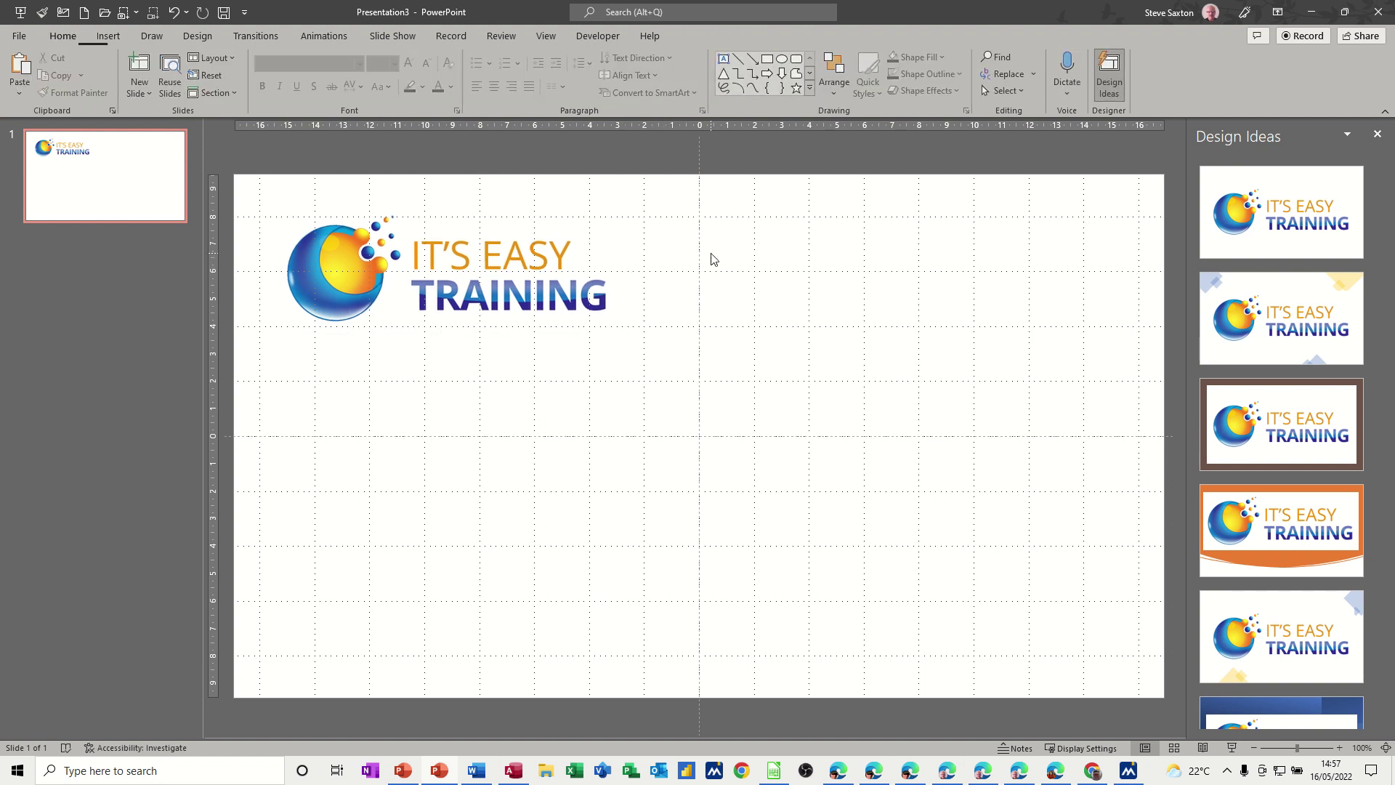
left_click(485, 261)
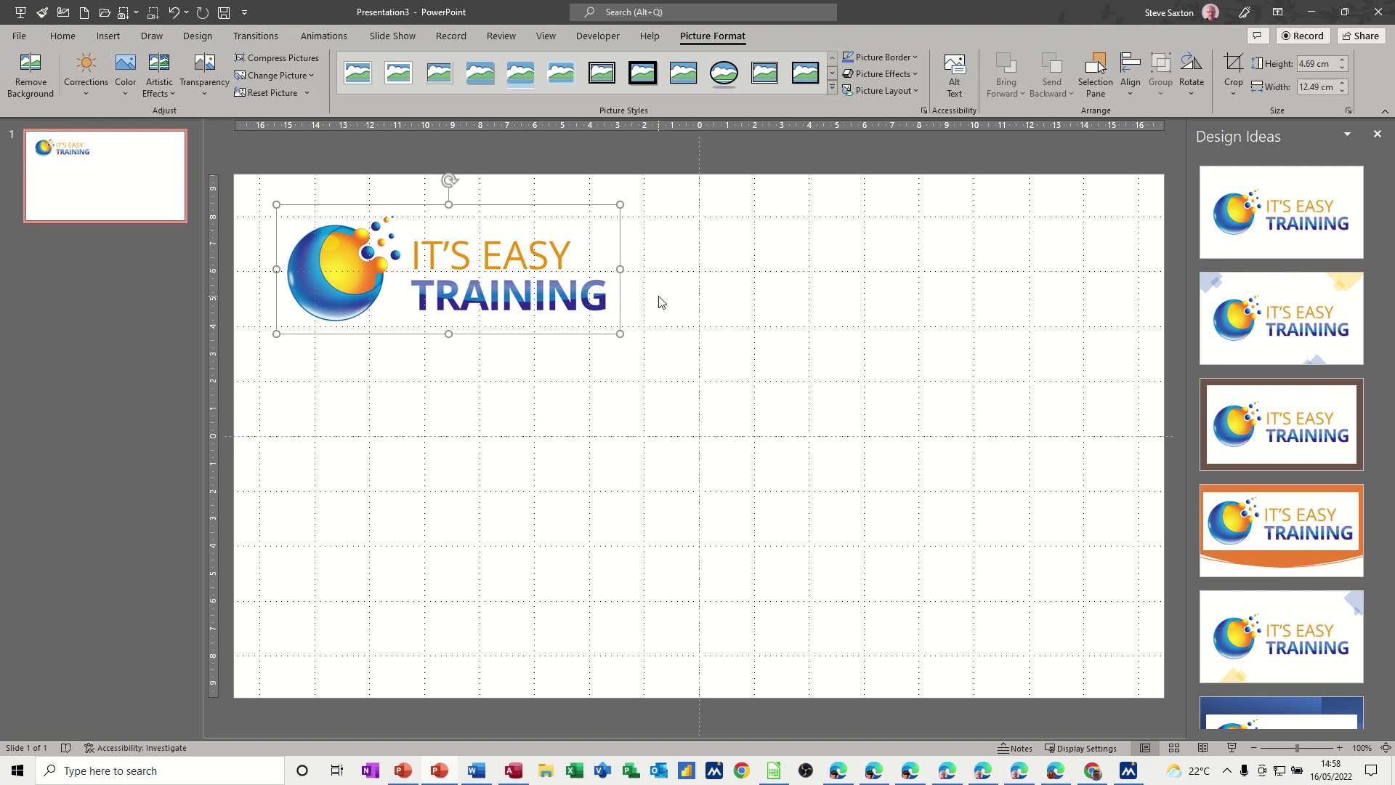
key("ctrl+v")
key("ctrl+v")
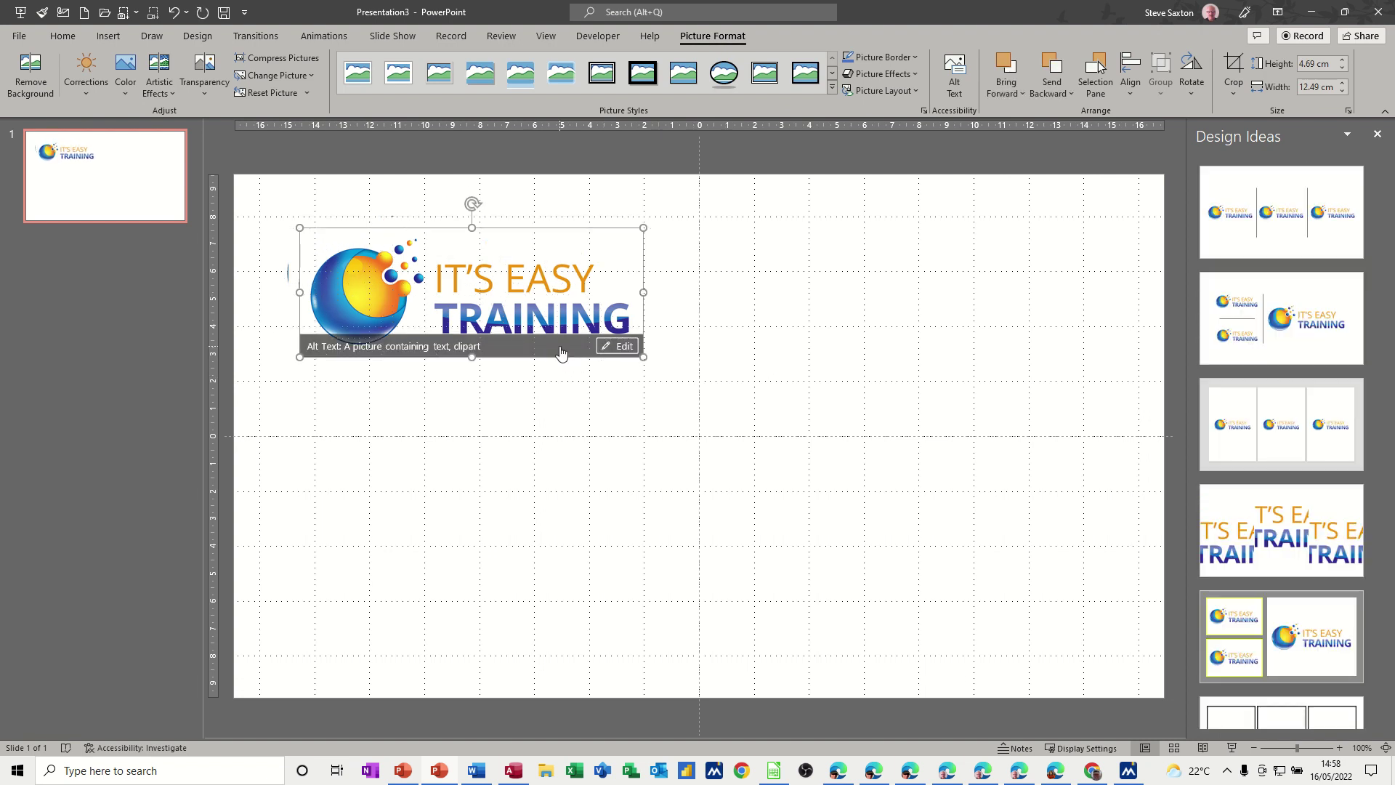
Drag the logo copies down into a column beneath the top logo
left_click(568, 355)
left_click_drag(567, 314, 630, 489)
left_click_drag(545, 290, 861, 359)
left_click_drag(586, 427, 628, 476)
left_click_drag(663, 350, 359, 412)
left_click_drag(575, 537, 494, 501)
Nudge the bottom logo right so all three logos line up on the left
left_click(741, 458)
left_click(679, 383)
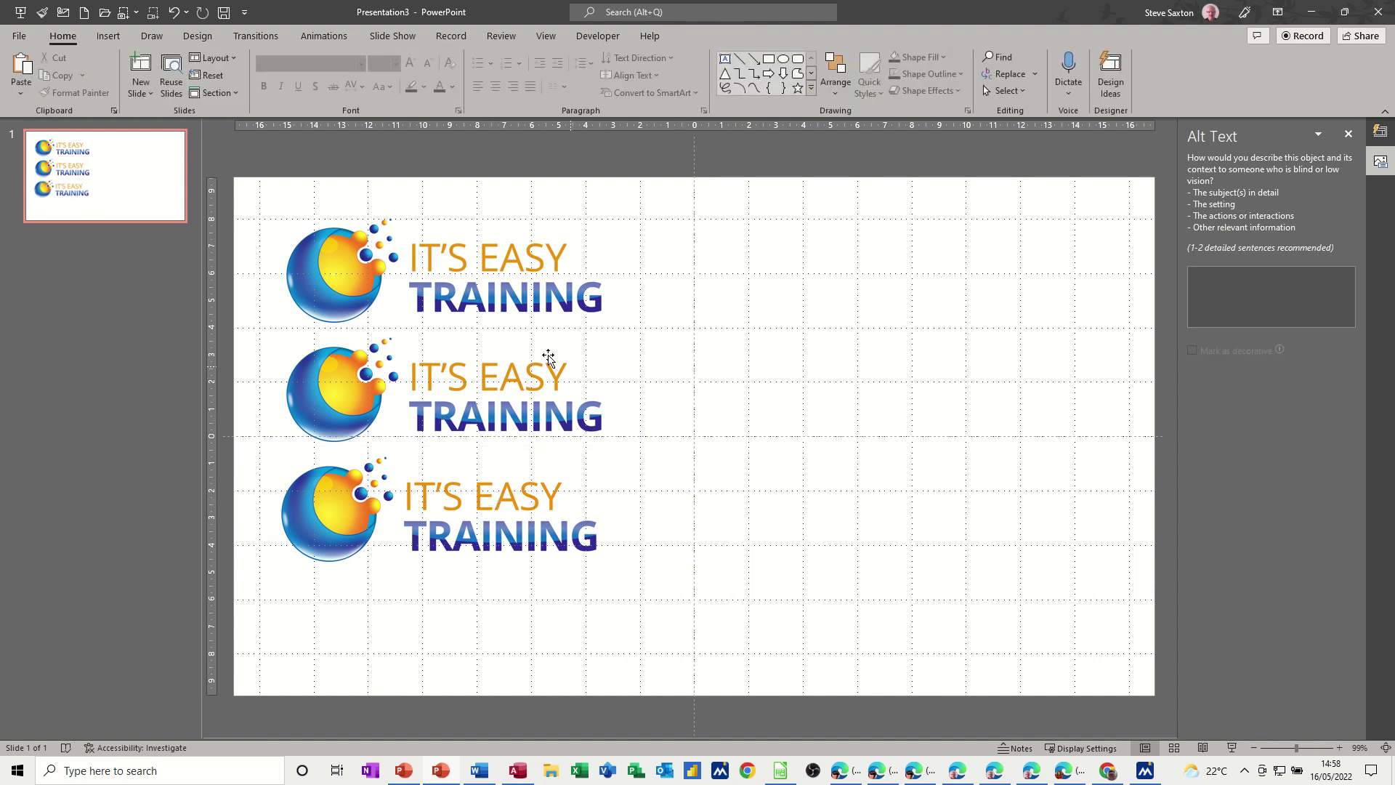
left_click(494, 324)
left_click(447, 433)
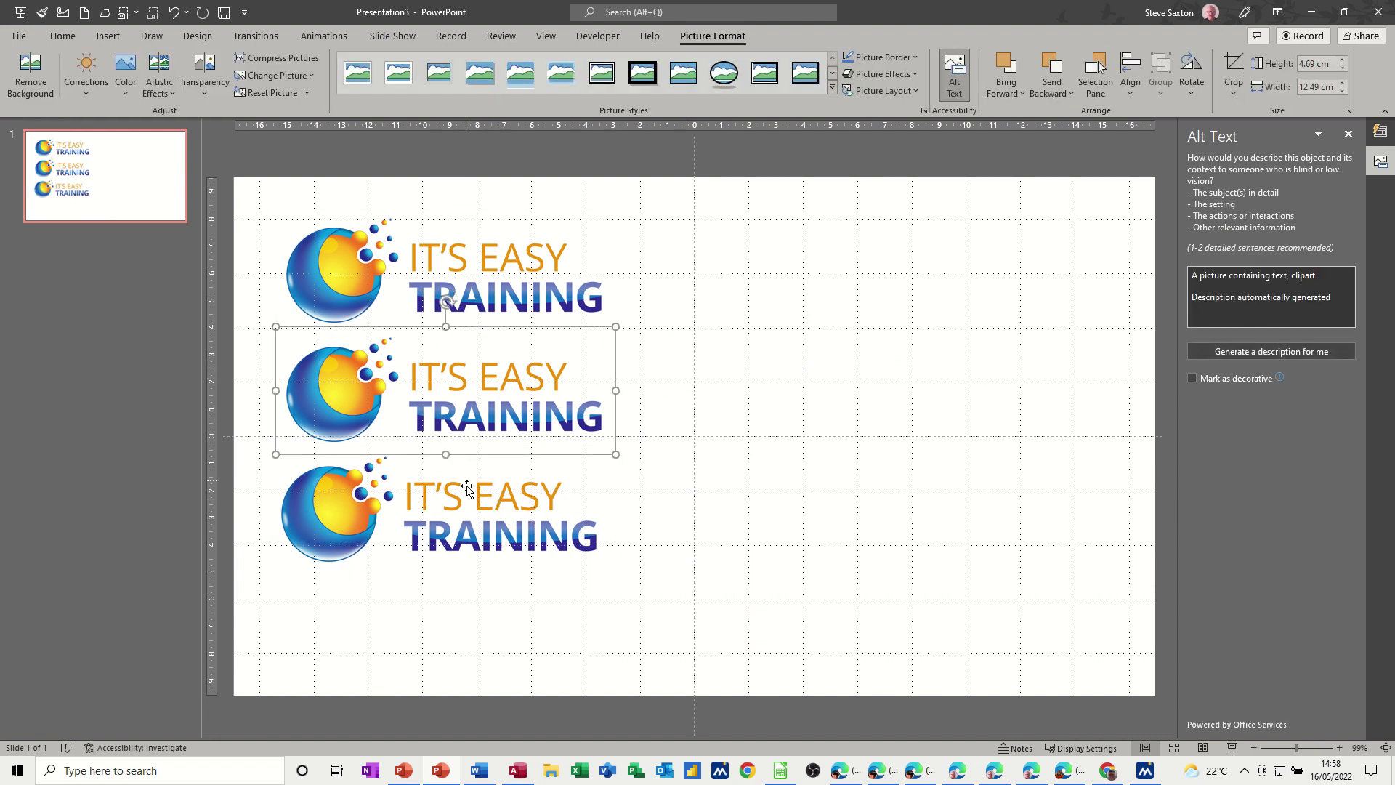
left_click_drag(469, 503, 475, 502)
left_click(706, 350)
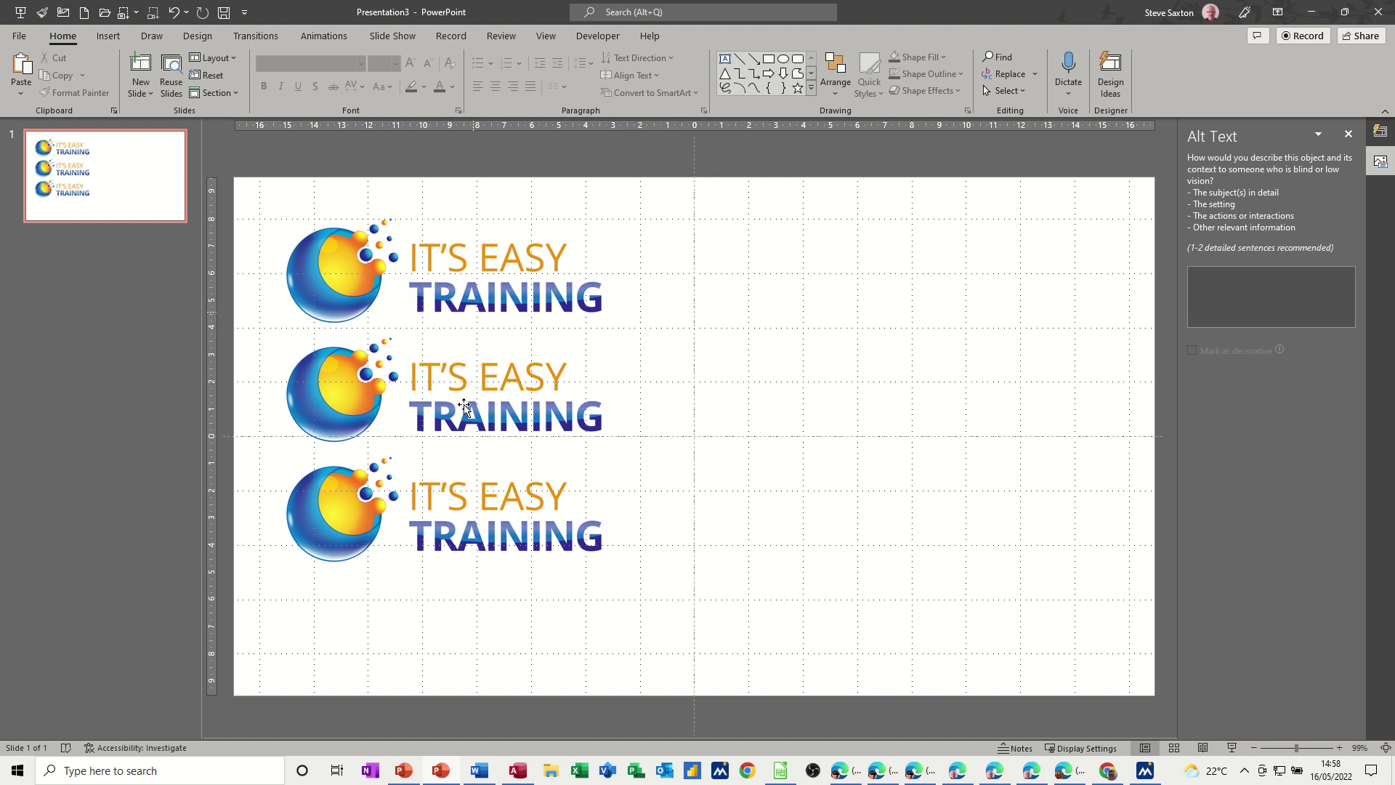
left_click(505, 279)
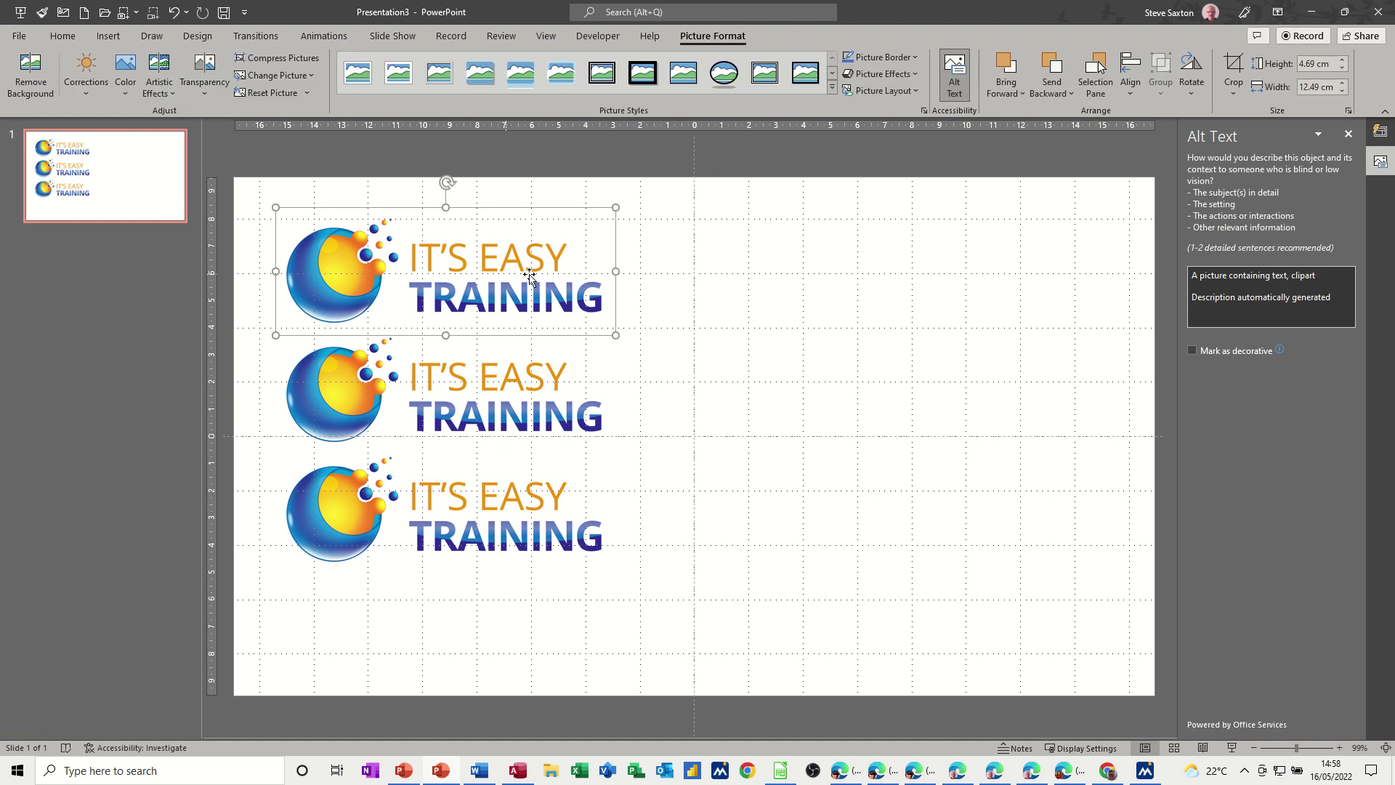
Give the top logo a Dissolve In entrance animation
left_click(324, 35)
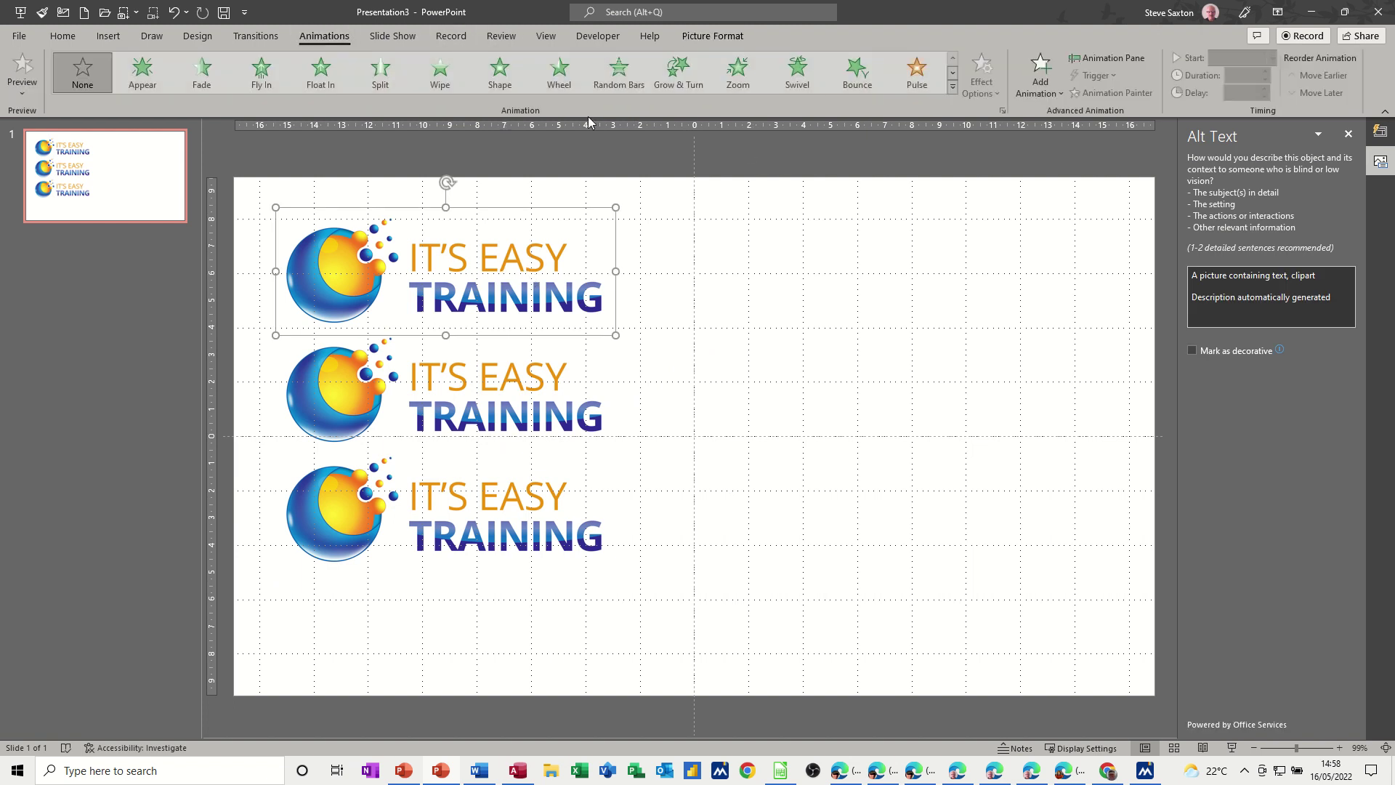
left_click(1034, 71)
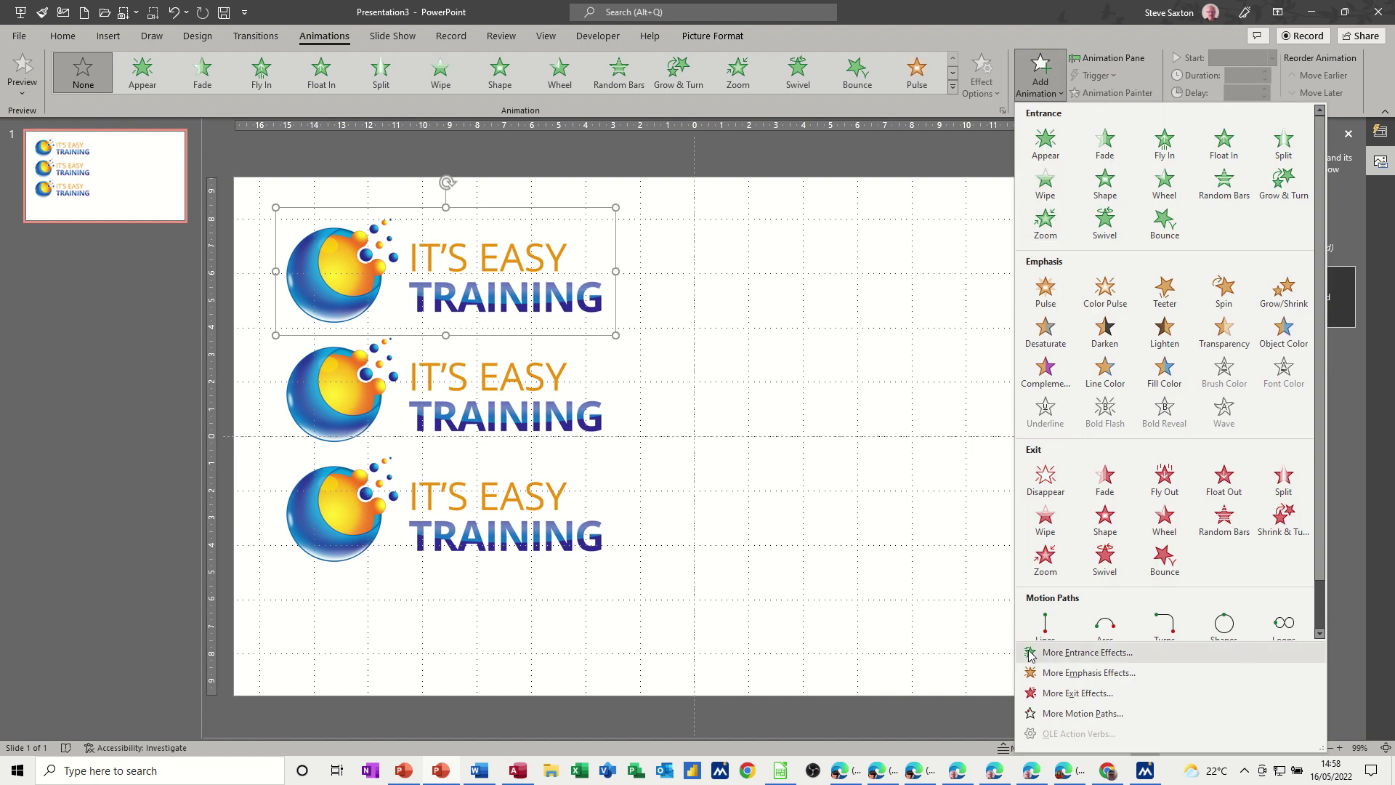
left_click(1082, 652)
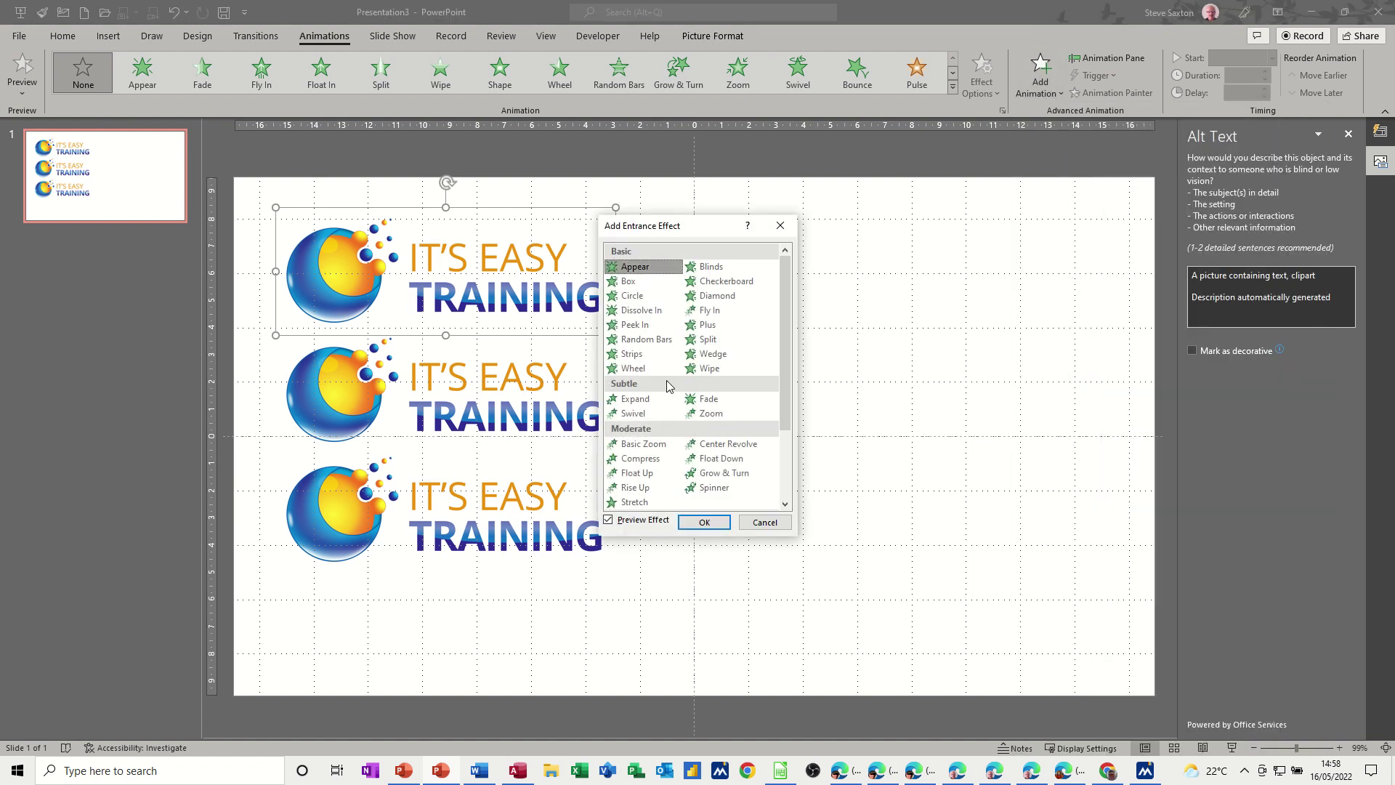
left_click(655, 310)
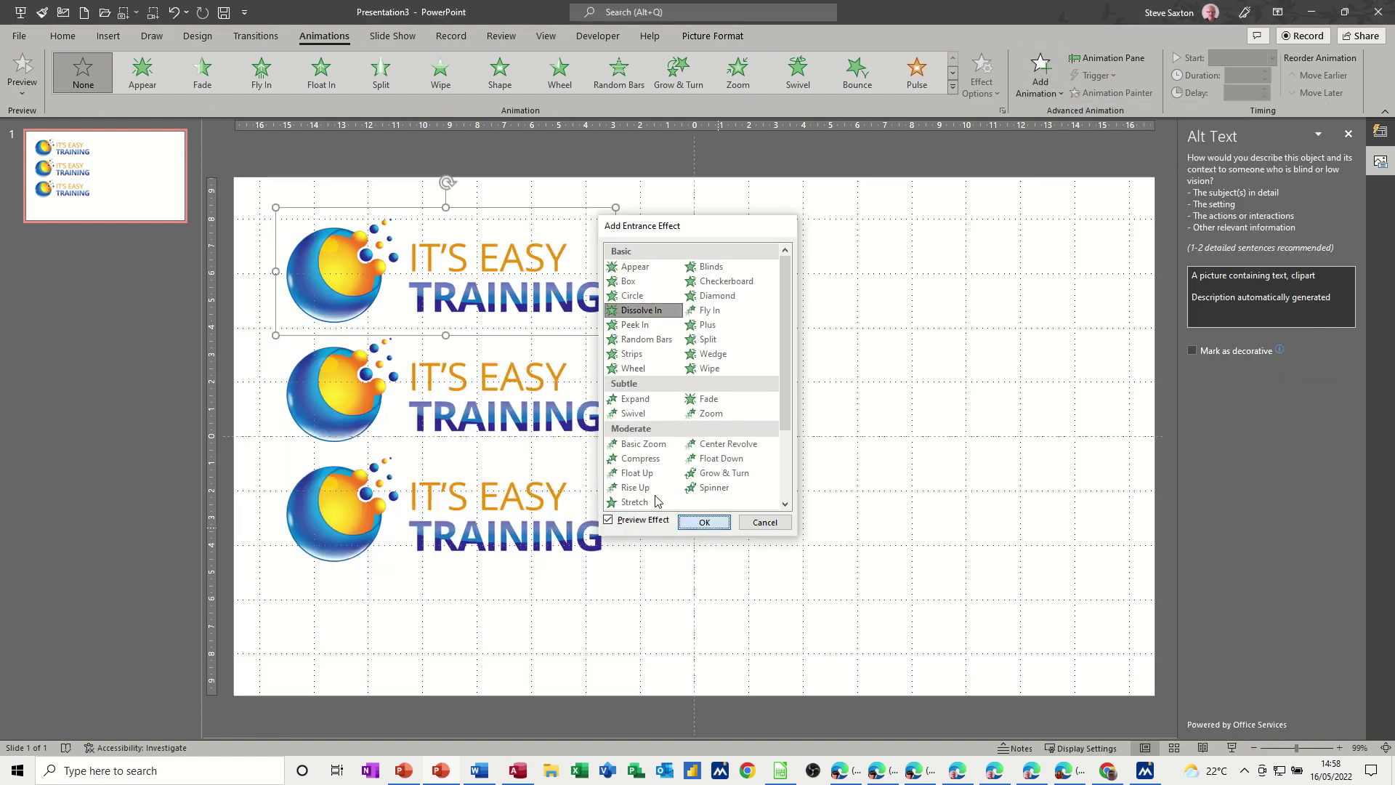
left_click(703, 522)
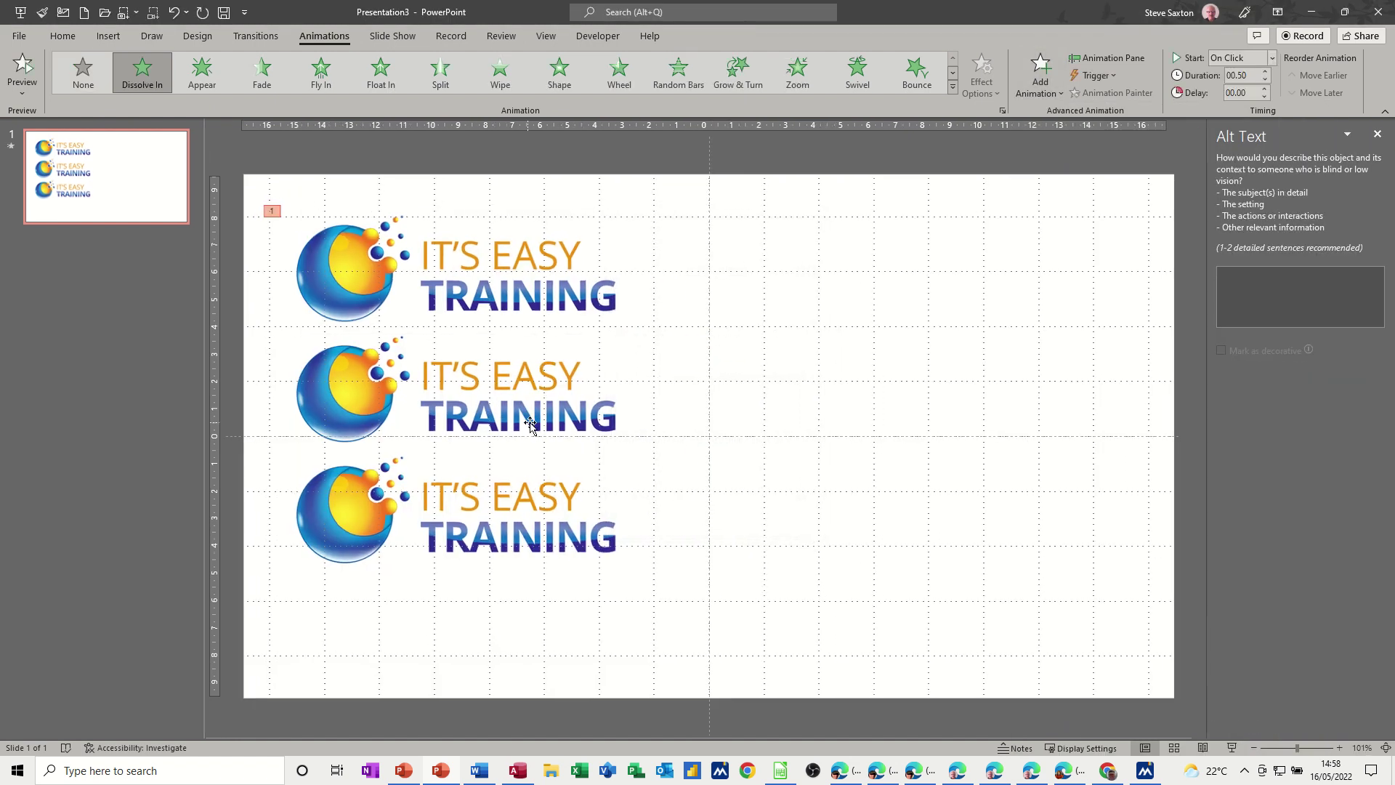
Give the second logo a Dissolve In entrance animation
left_click(450, 392)
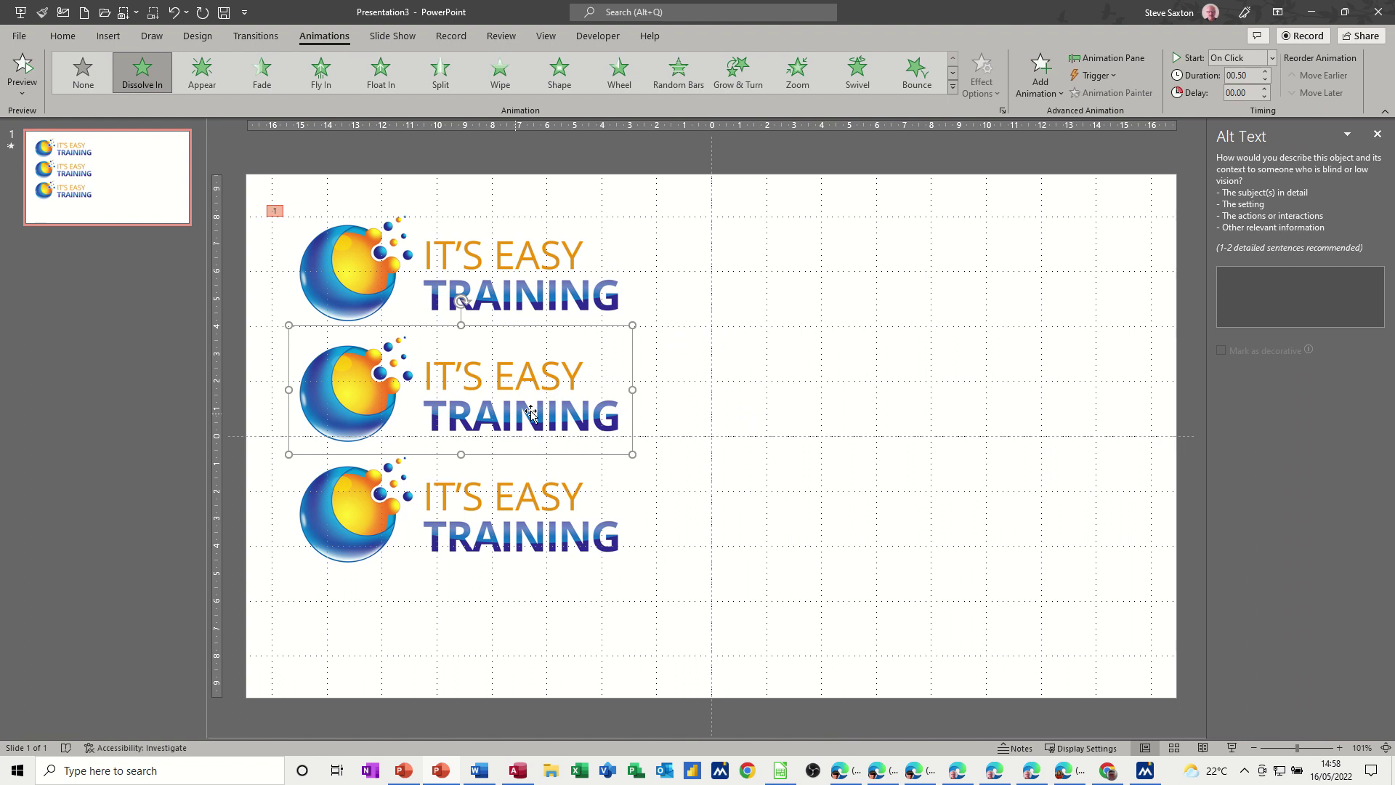
left_click(1040, 73)
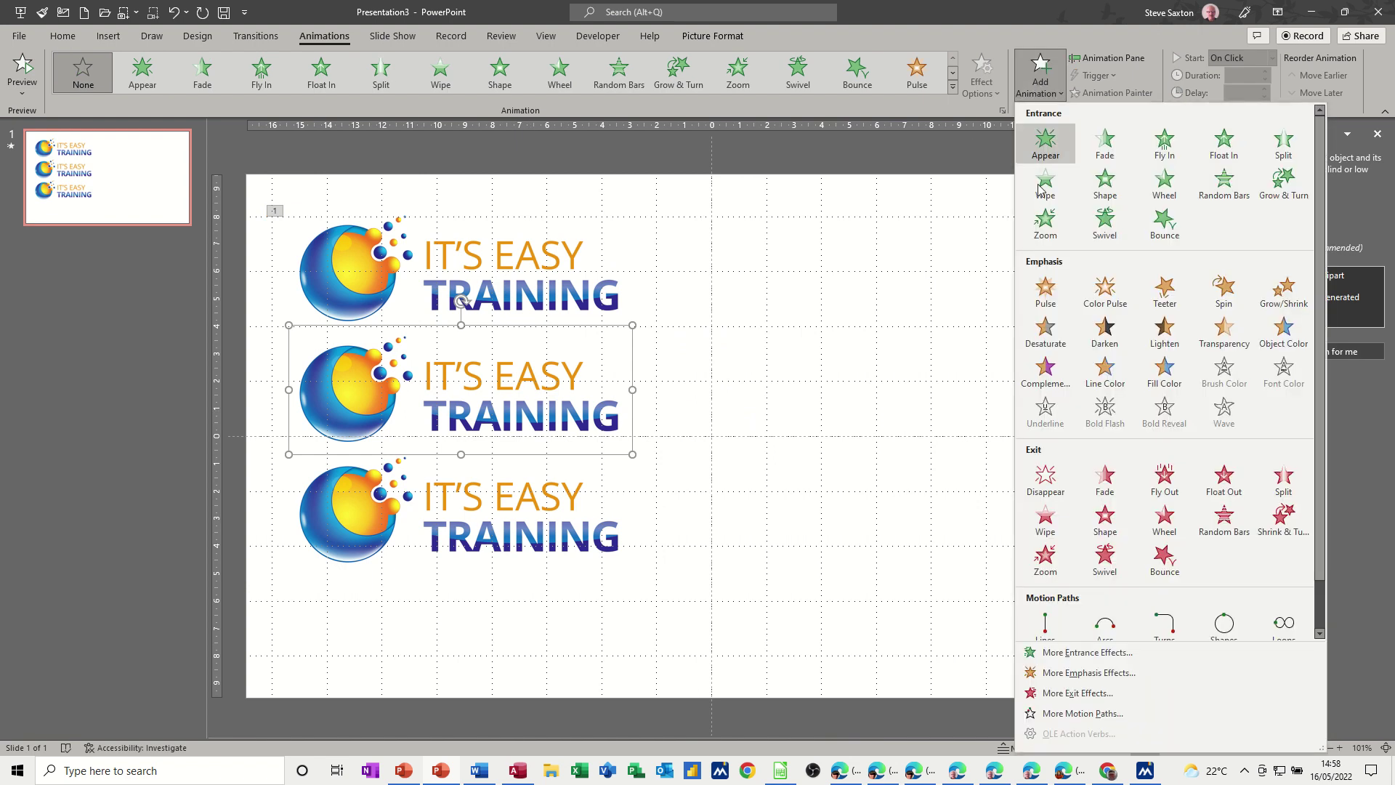
left_click(1049, 652)
left_click(641, 310)
left_click(709, 523)
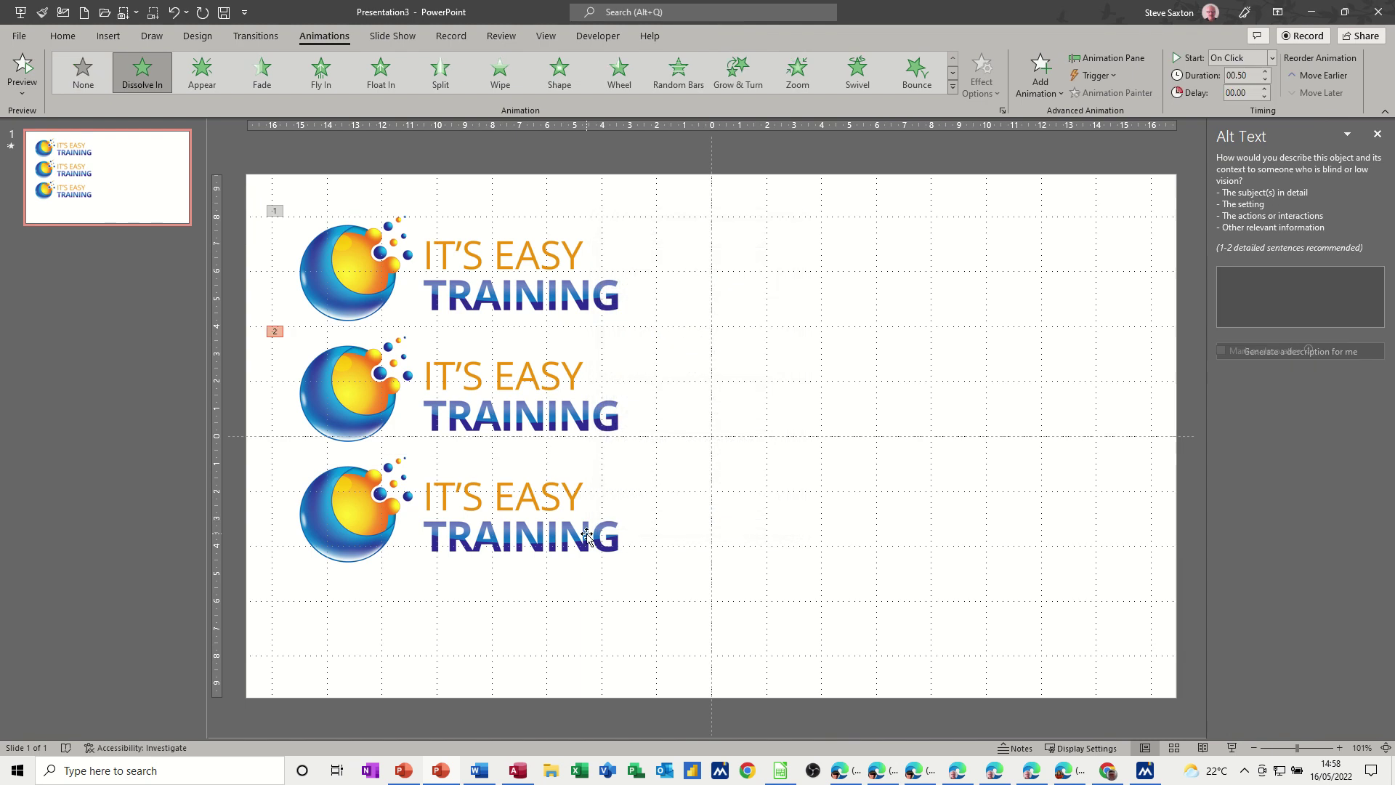
Give the third logo a Dissolve In entrance animation
left_click(587, 537)
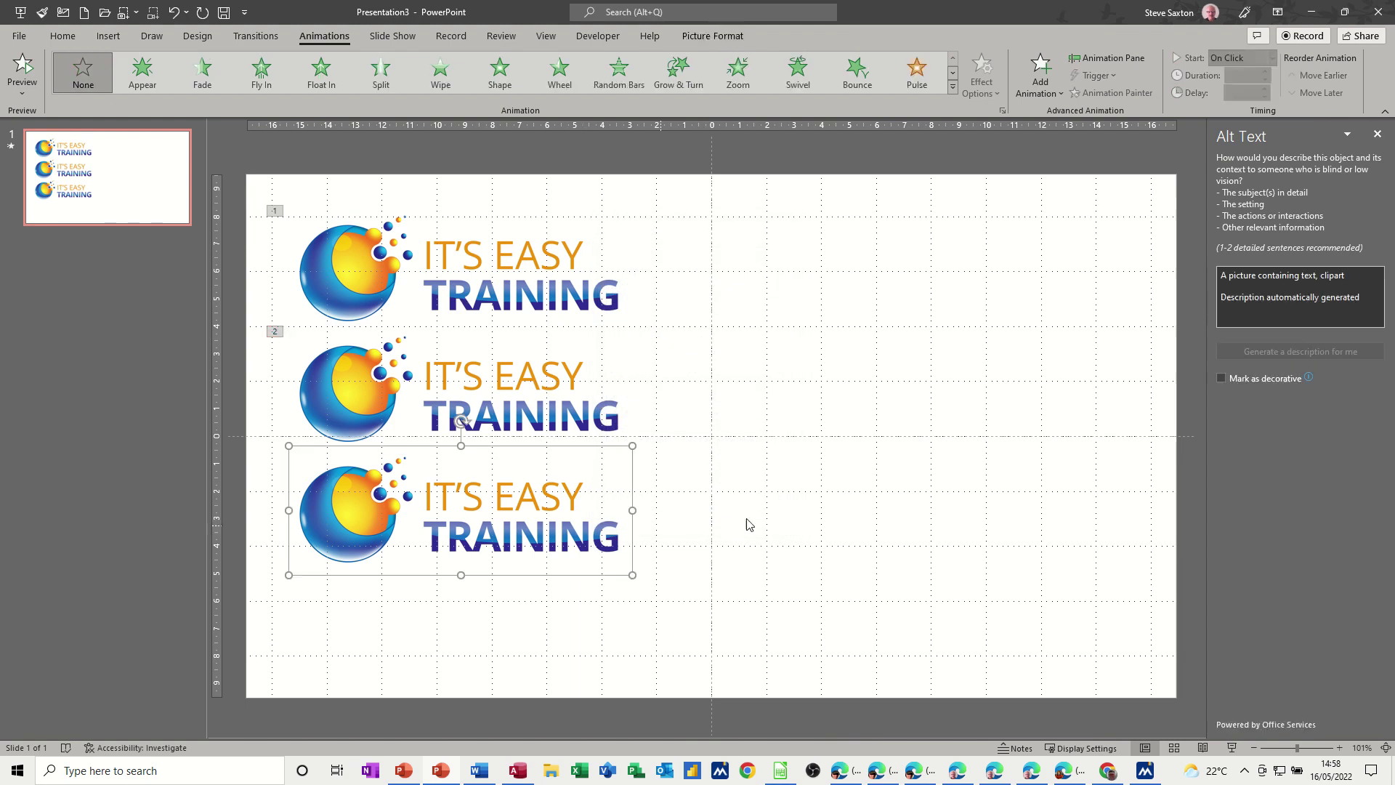
left_click(1040, 80)
left_click(1049, 652)
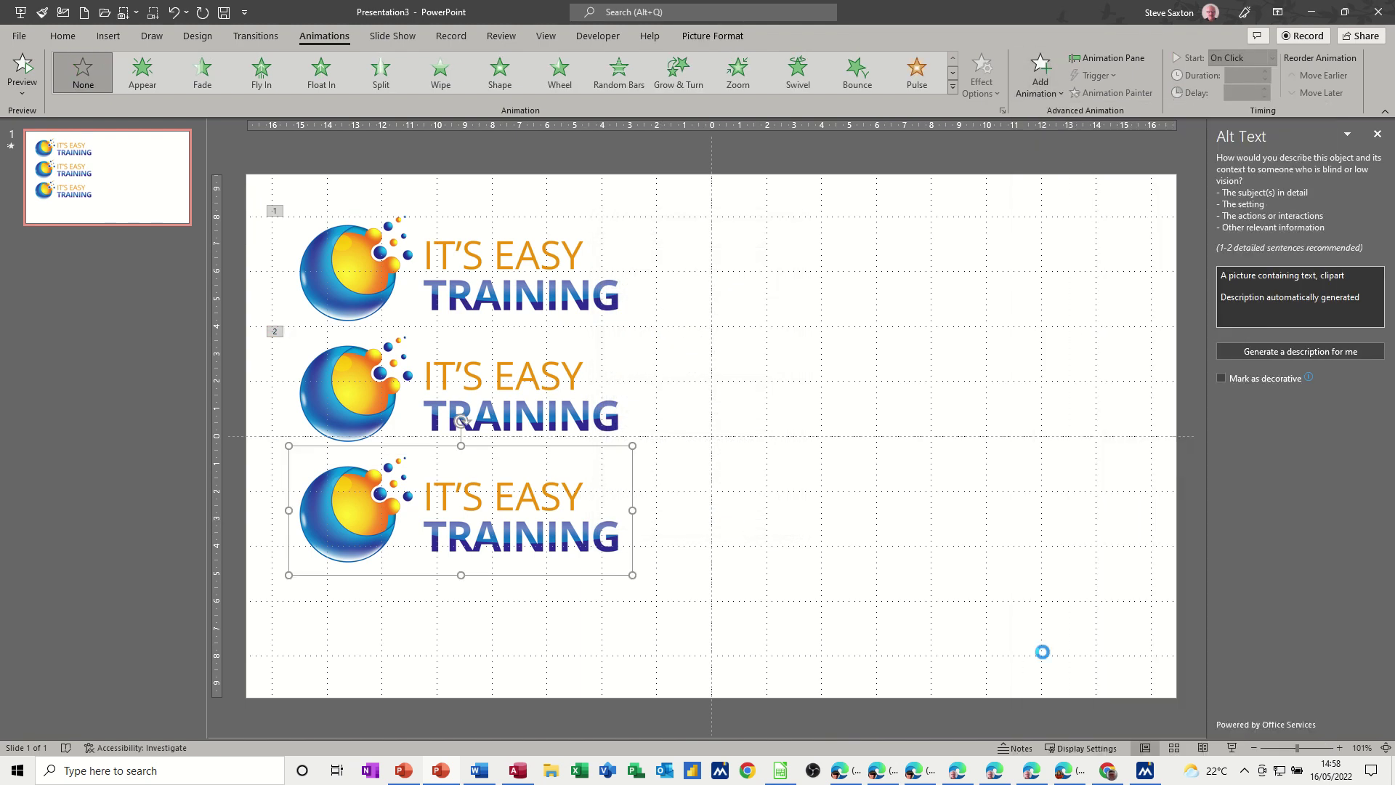
left_click(642, 310)
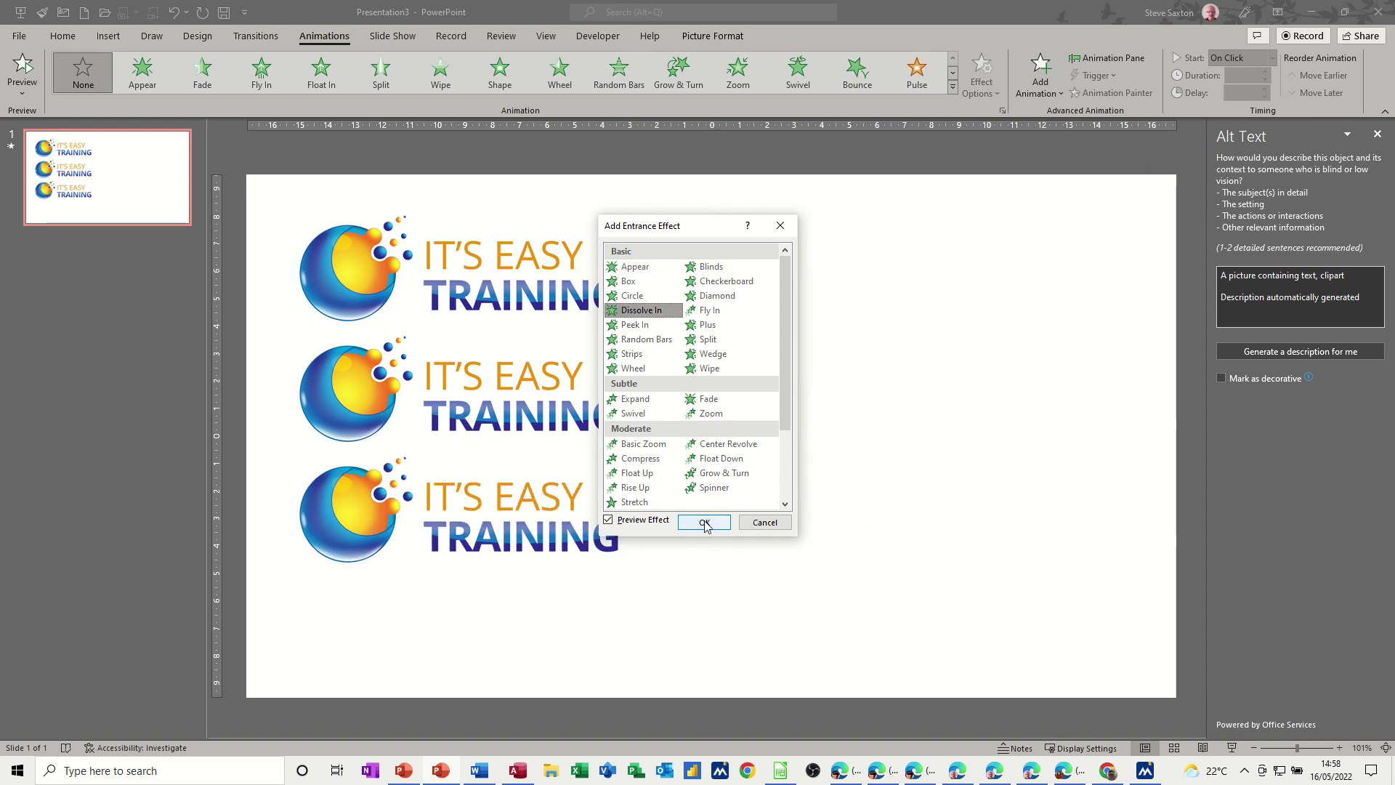
left_click(704, 523)
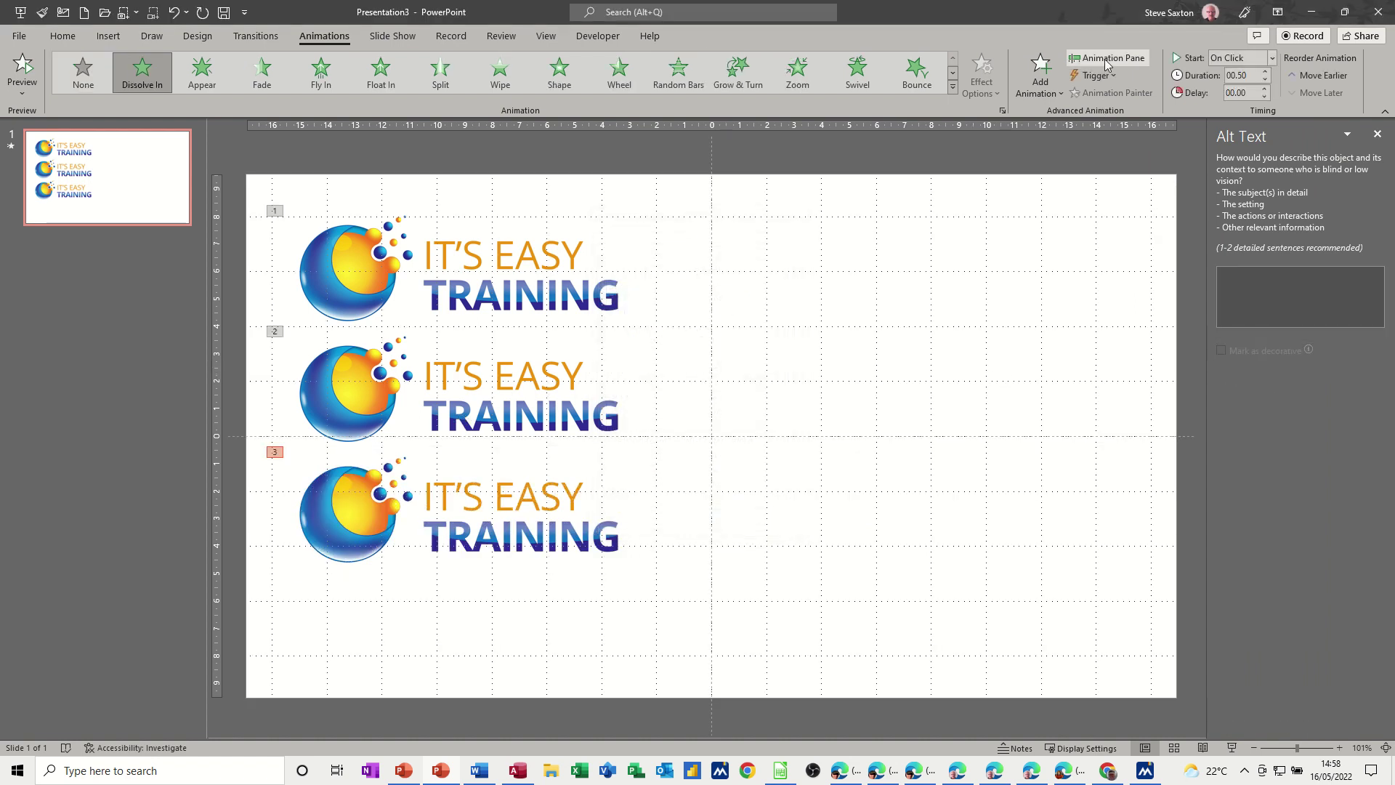
Preview the animations, then duplicate the top logo to the upper right without animation
left_click(1105, 64)
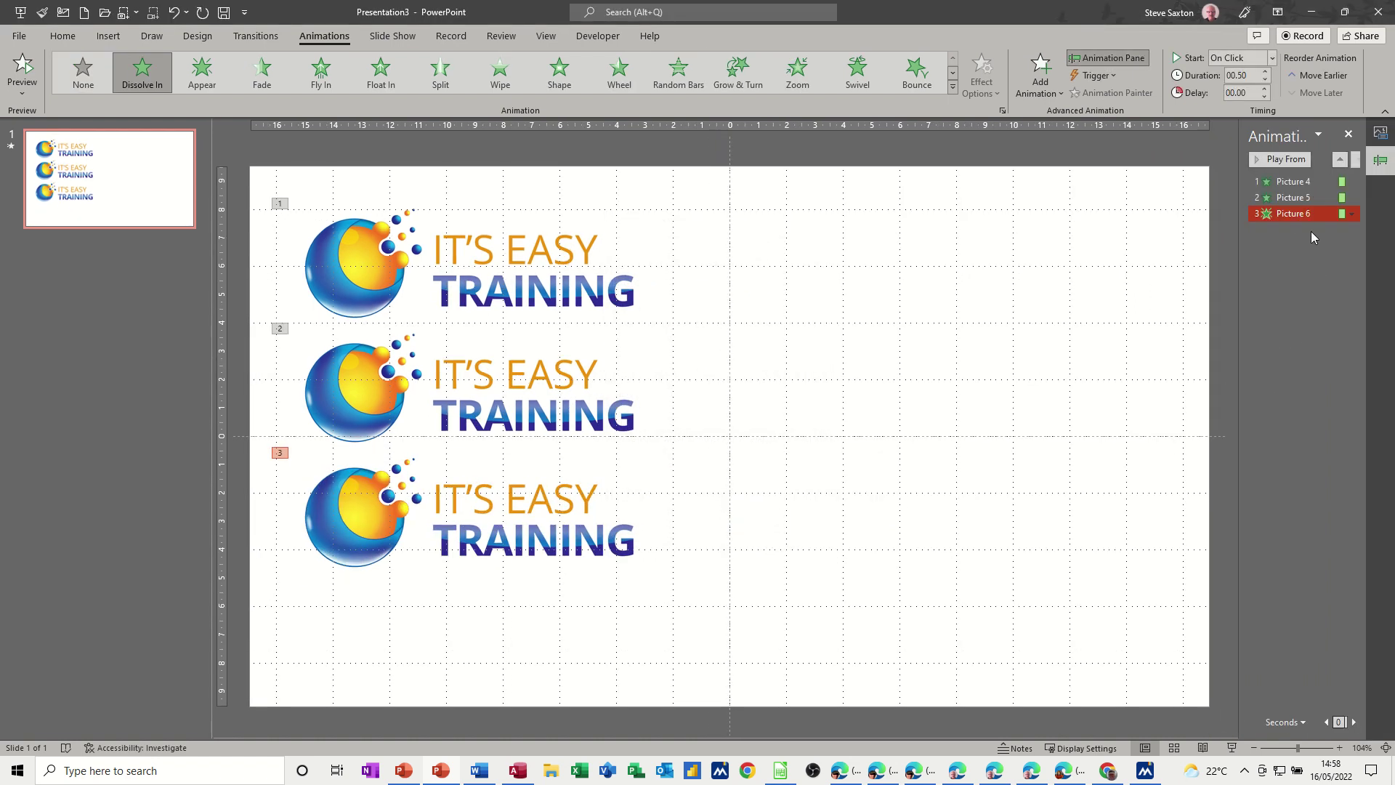
left_click(1276, 160)
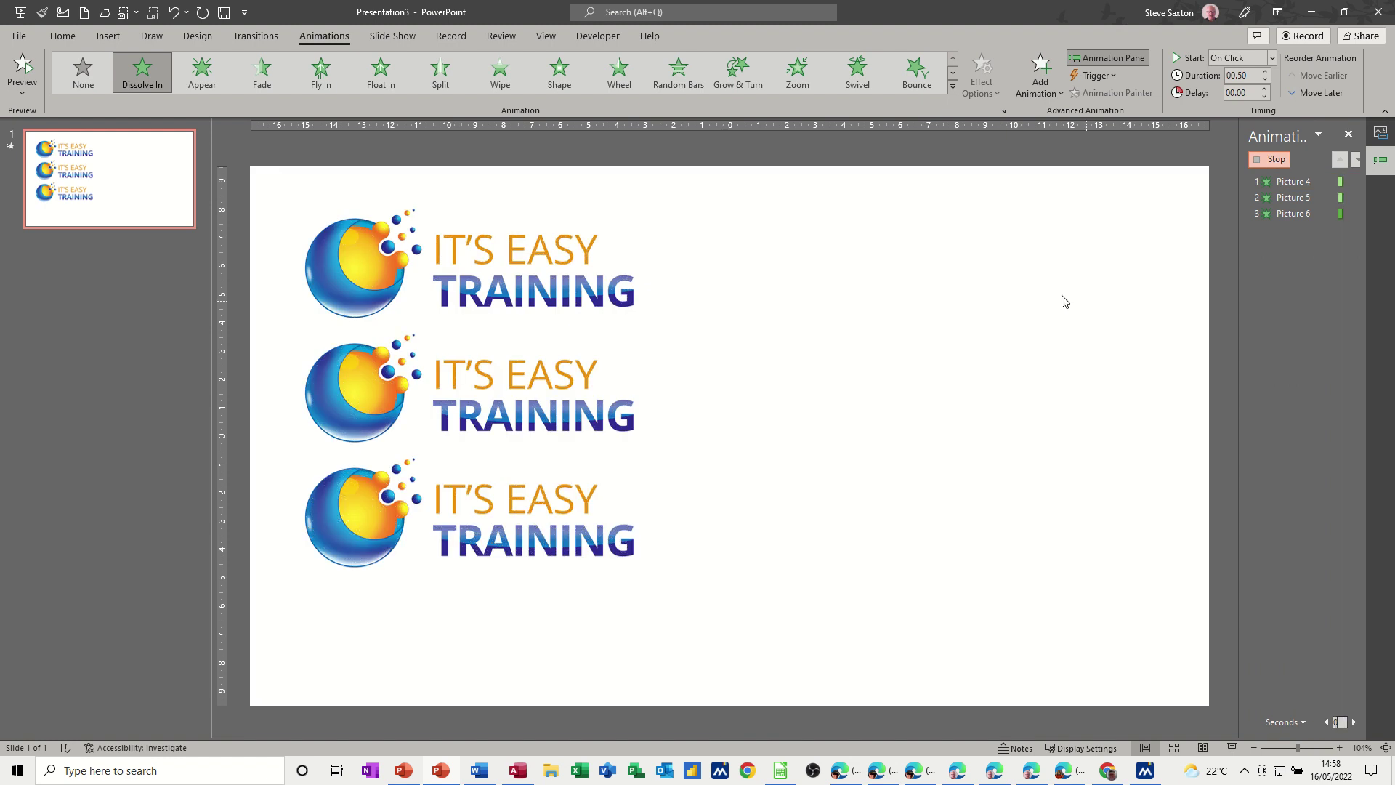
left_click(581, 290)
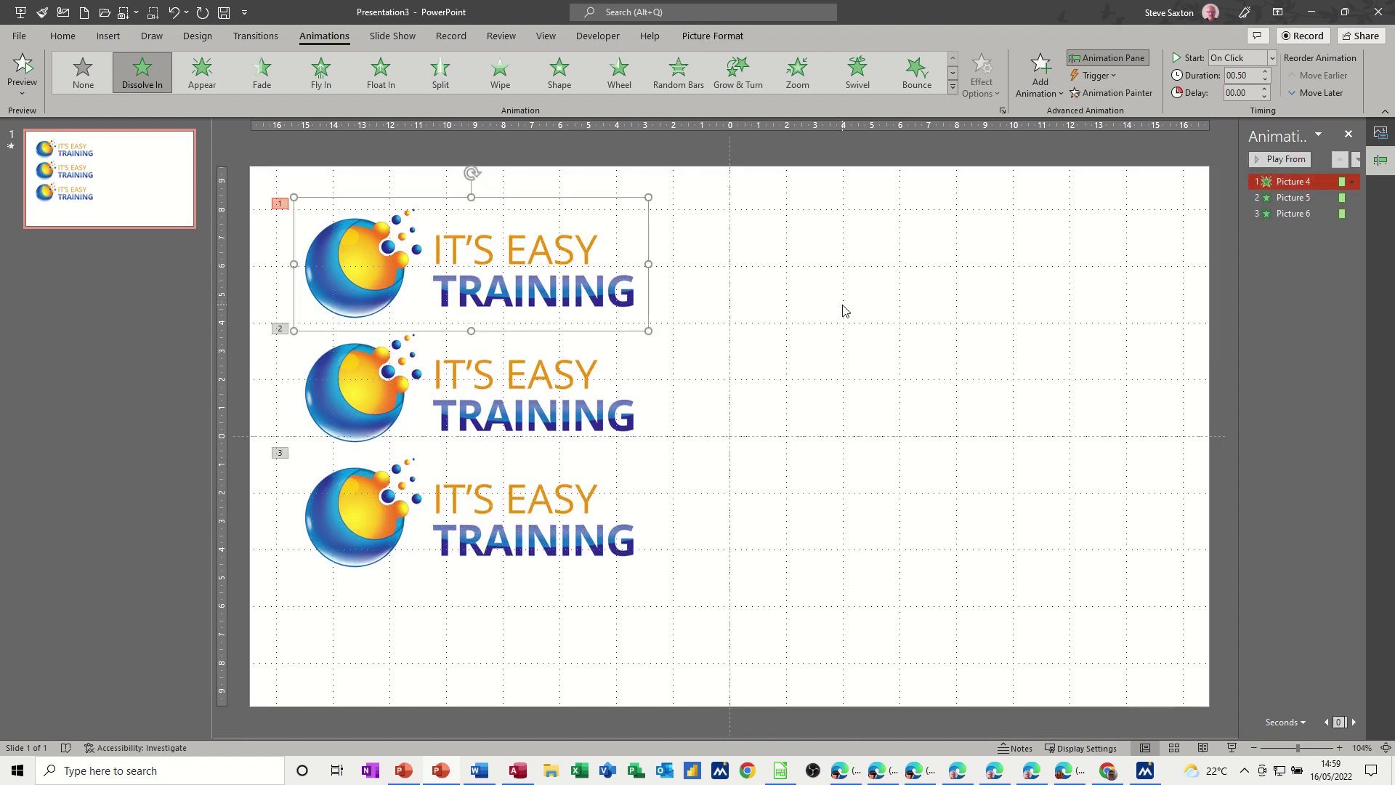
key("ctrl+d")
left_click_drag(635, 258, 1074, 247)
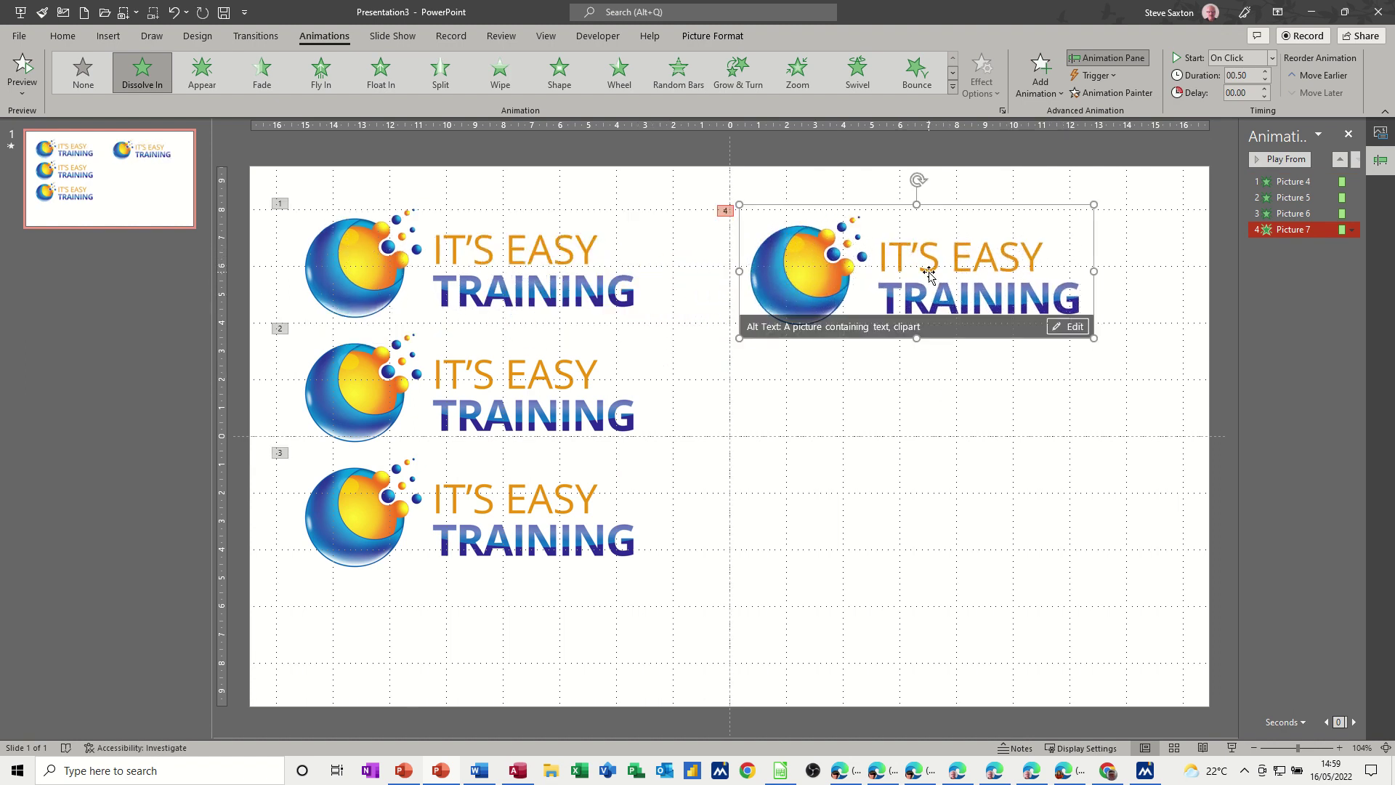
left_click(1307, 230)
key("Delete")
Duplicate the right-hand logo and place the copy below it
left_click(974, 282)
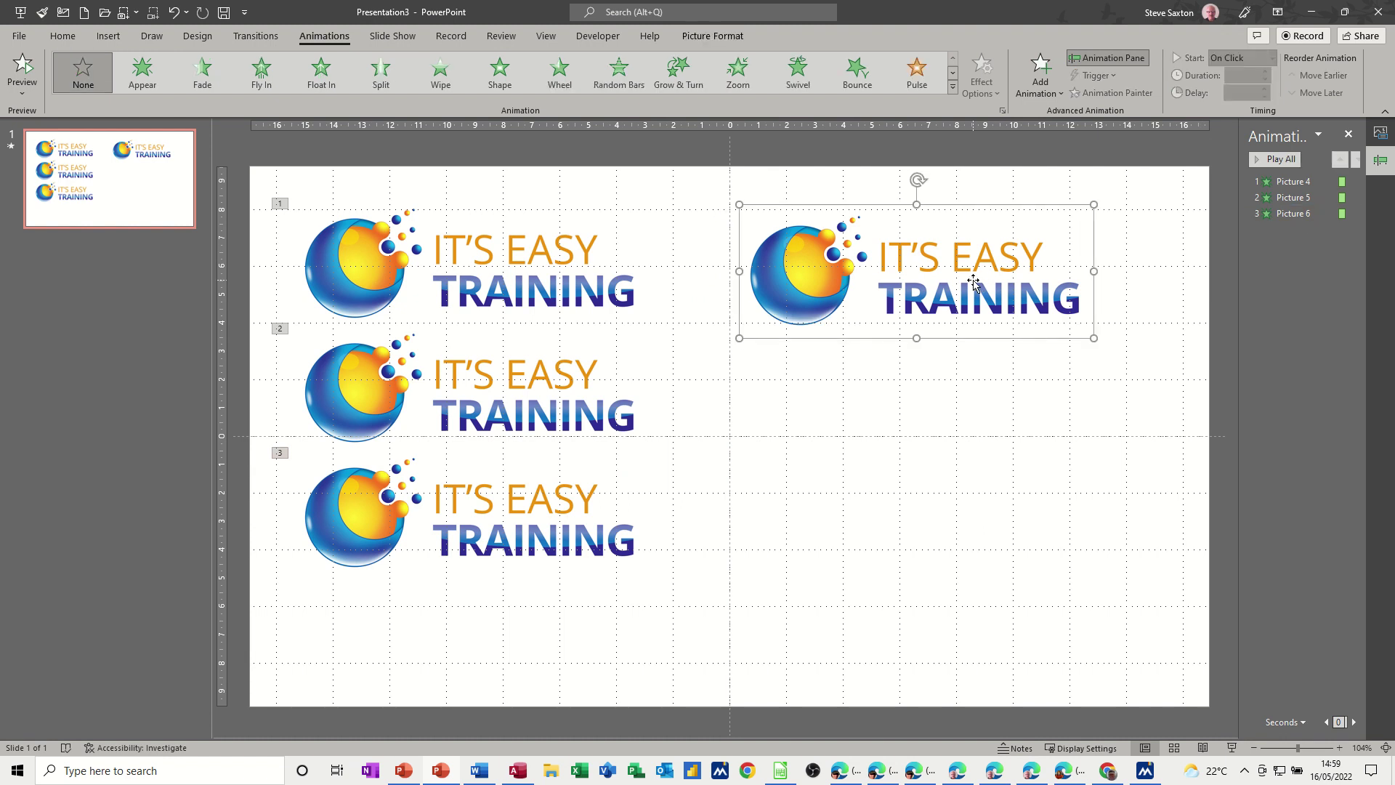
key("ctrl+d")
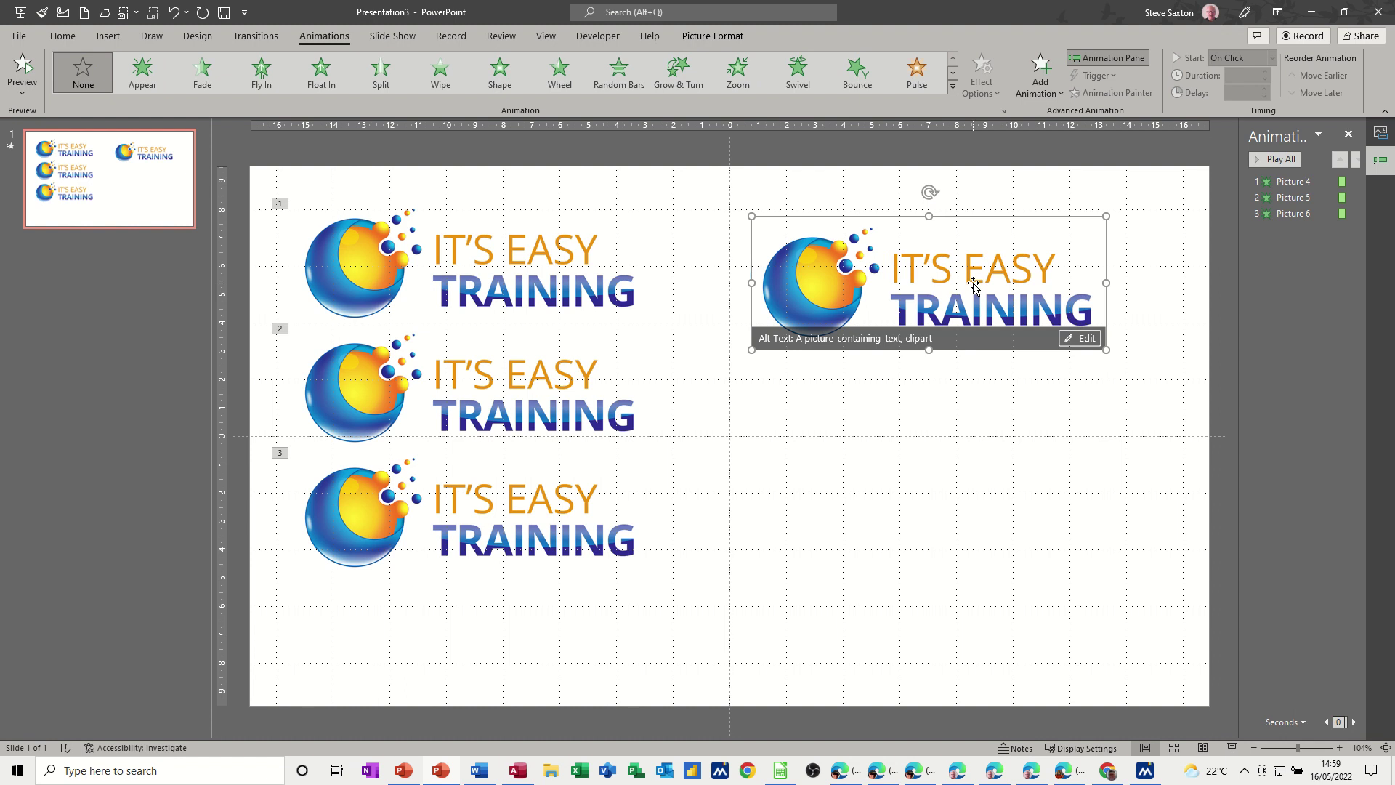
left_click_drag(977, 295, 930, 382)
left_click(984, 294)
left_click(988, 265)
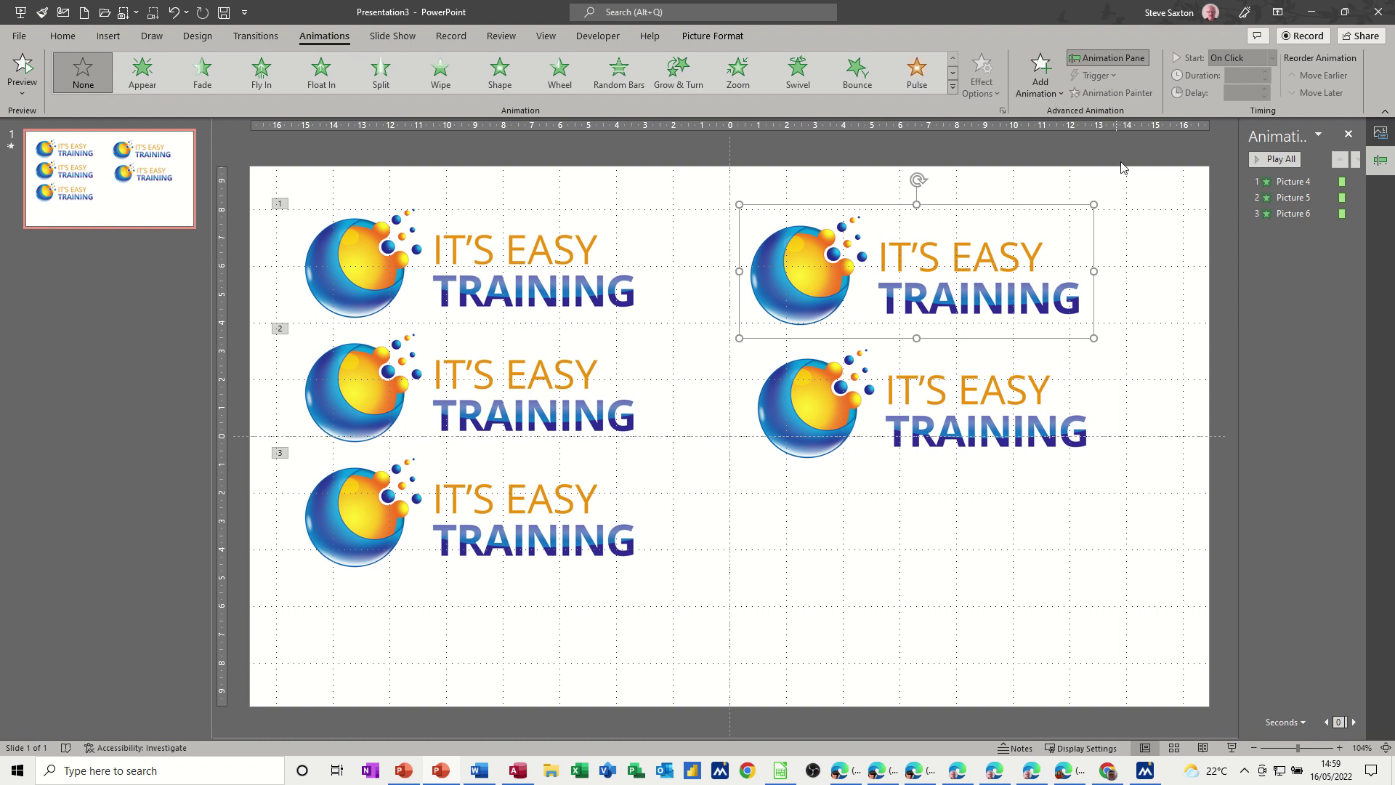
Crop the upper right logo down to just its globe circle
left_click(722, 40)
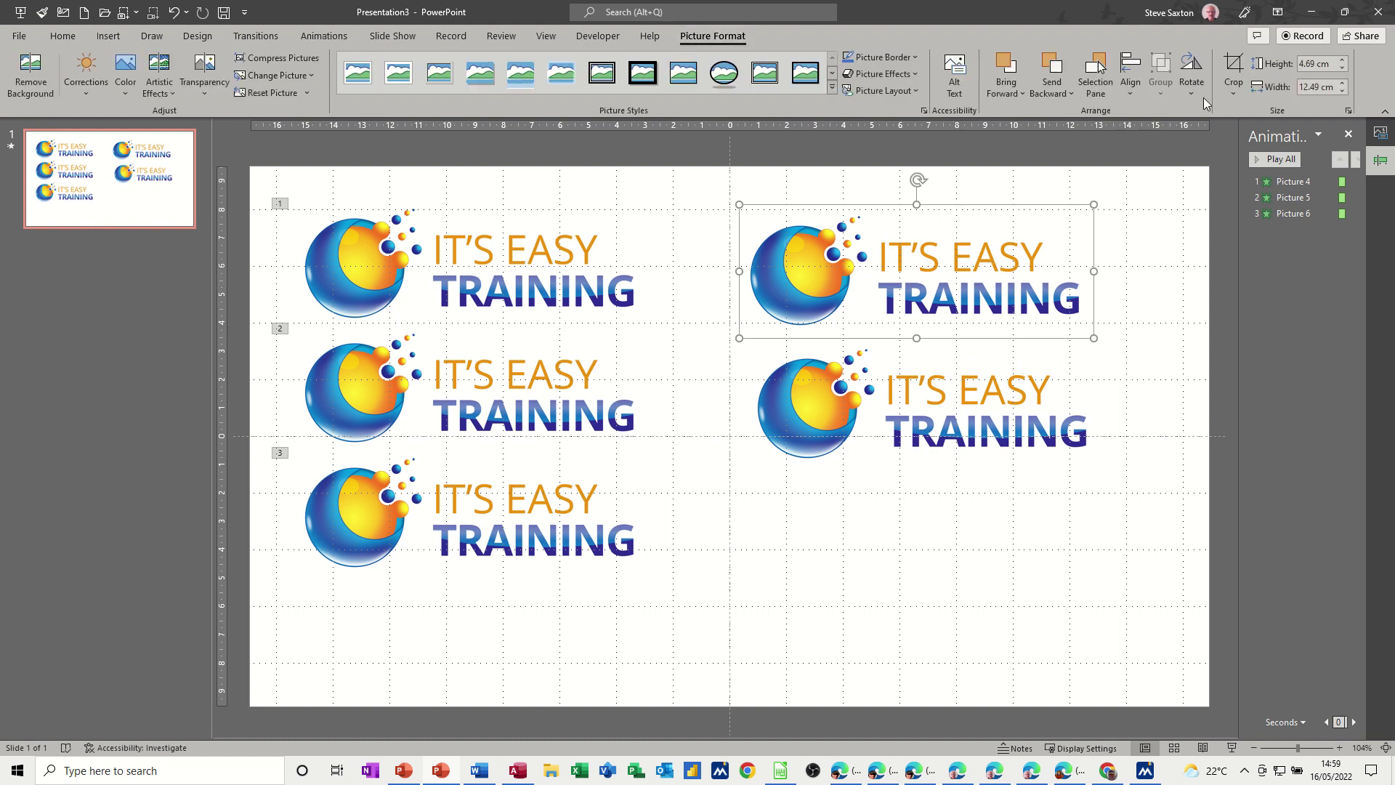
left_click(1241, 68)
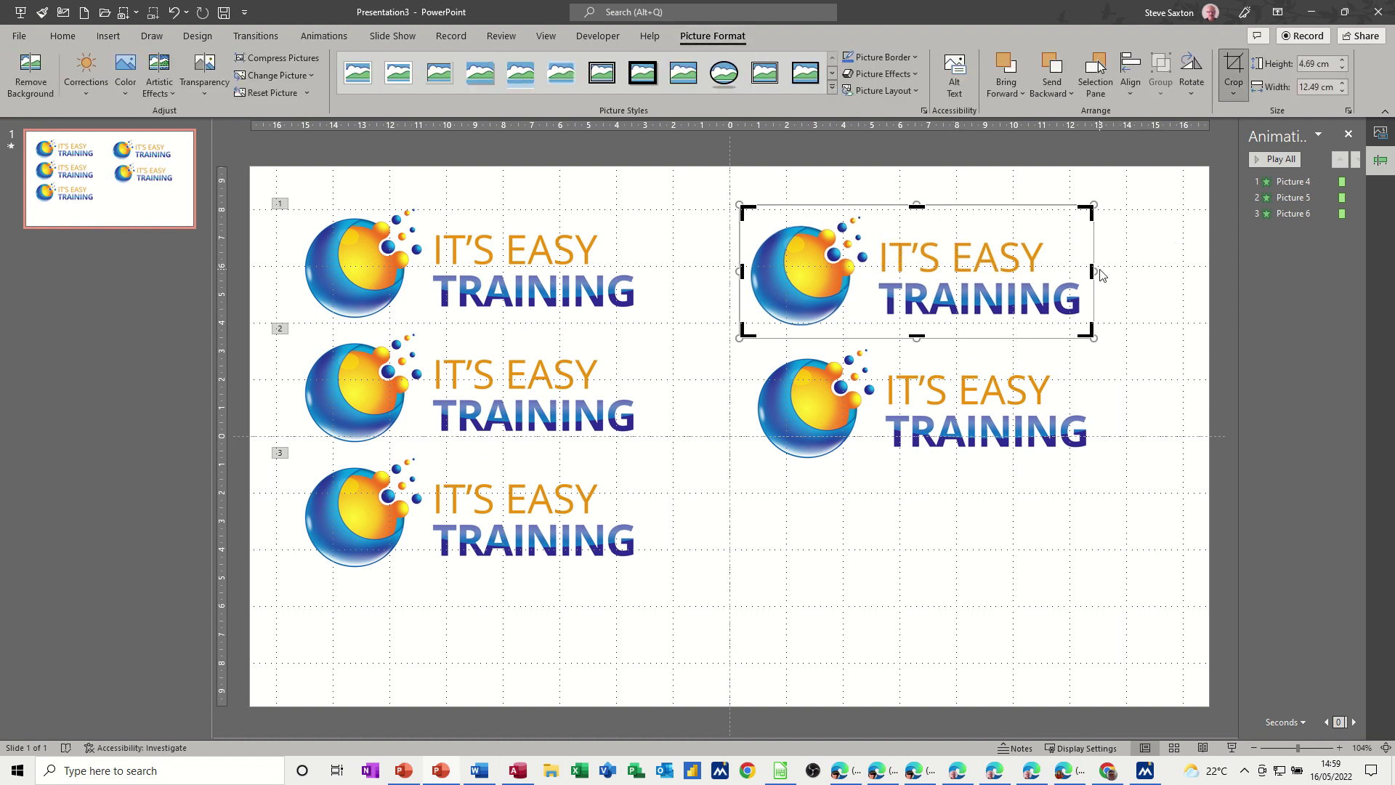
left_click_drag(1092, 271, 873, 292)
left_click(1119, 285)
Crop the lower right logo to just its text and move it beside the circle
left_click(881, 411)
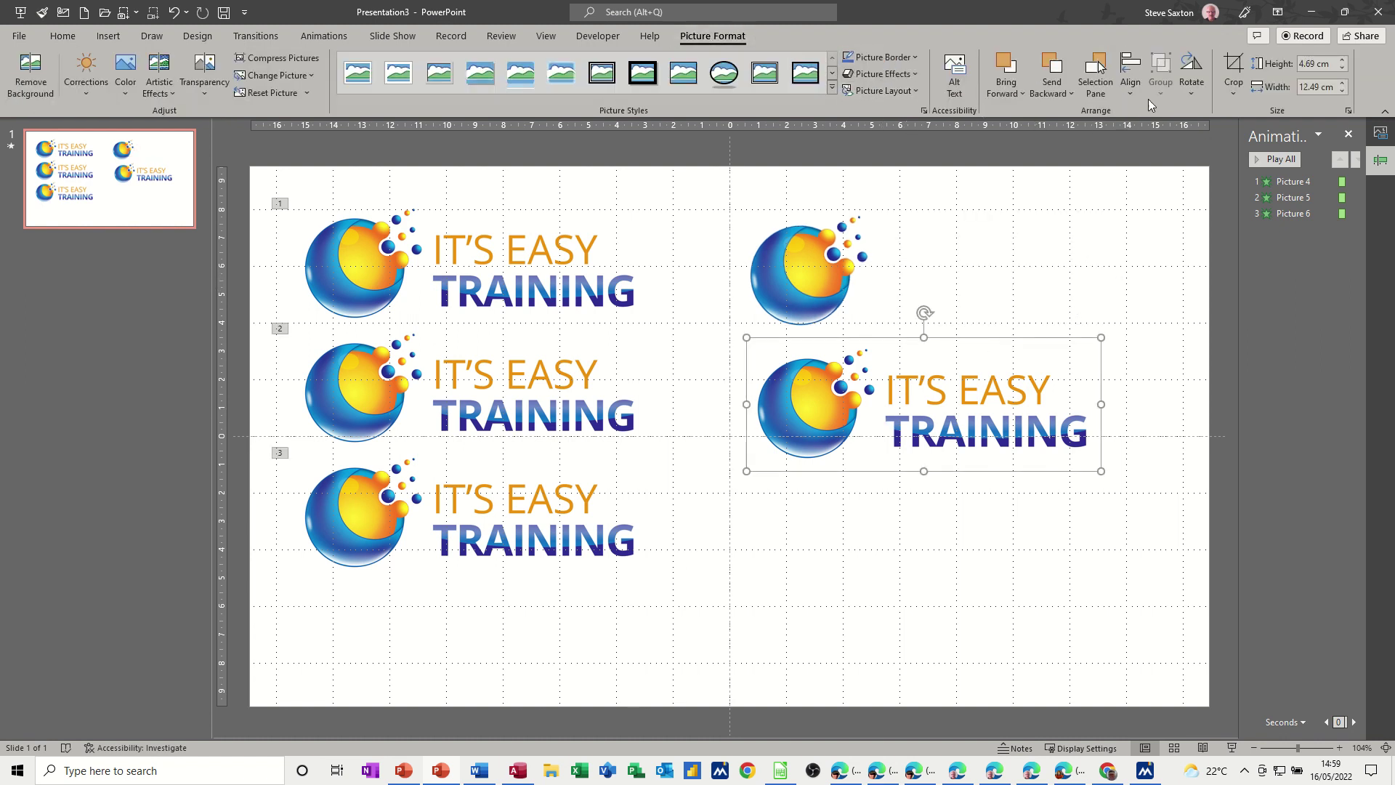
left_click(1233, 66)
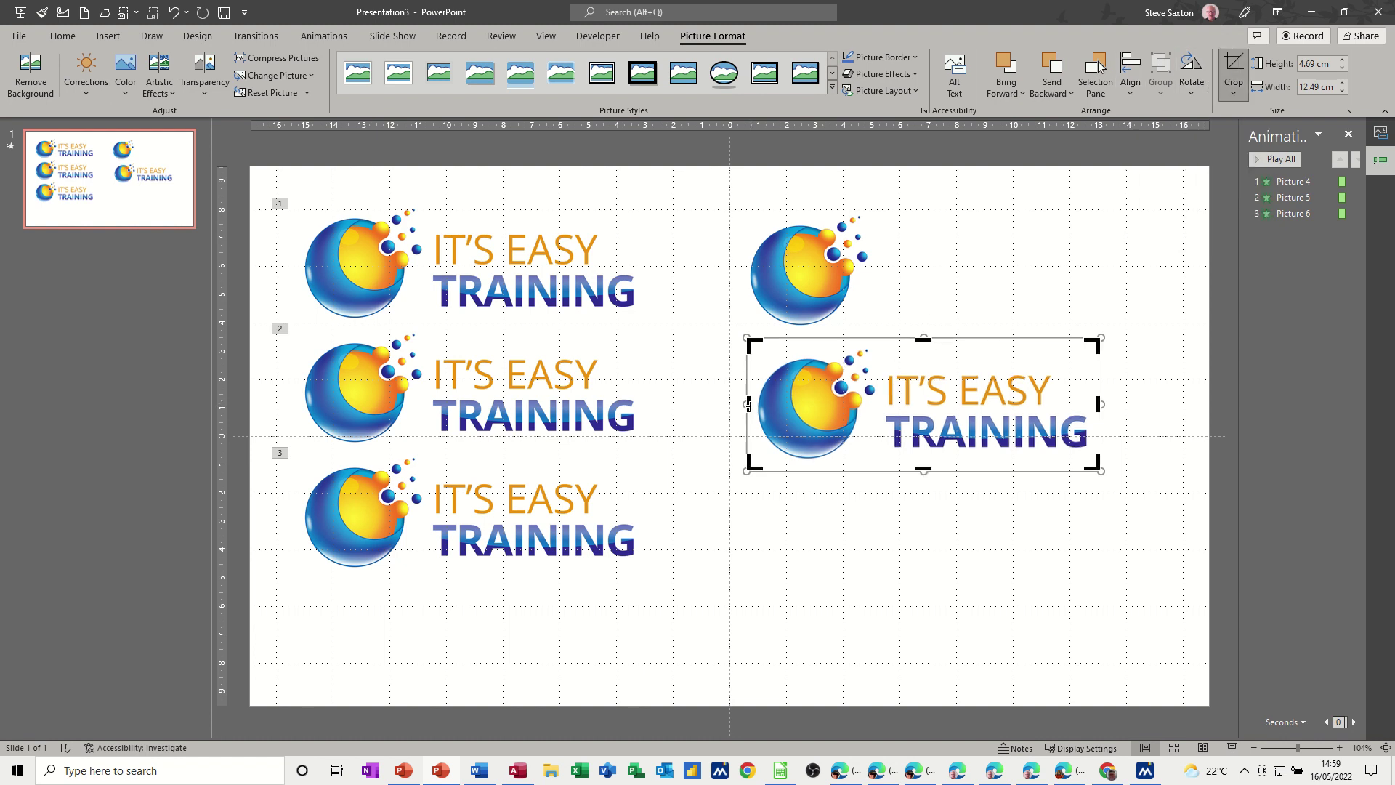
left_click_drag(747, 404, 884, 398)
left_click(943, 504)
left_click_drag(1006, 436, 1003, 291)
Select both the circle and text pictures and give them a Dissolve In entrance
left_click(947, 470)
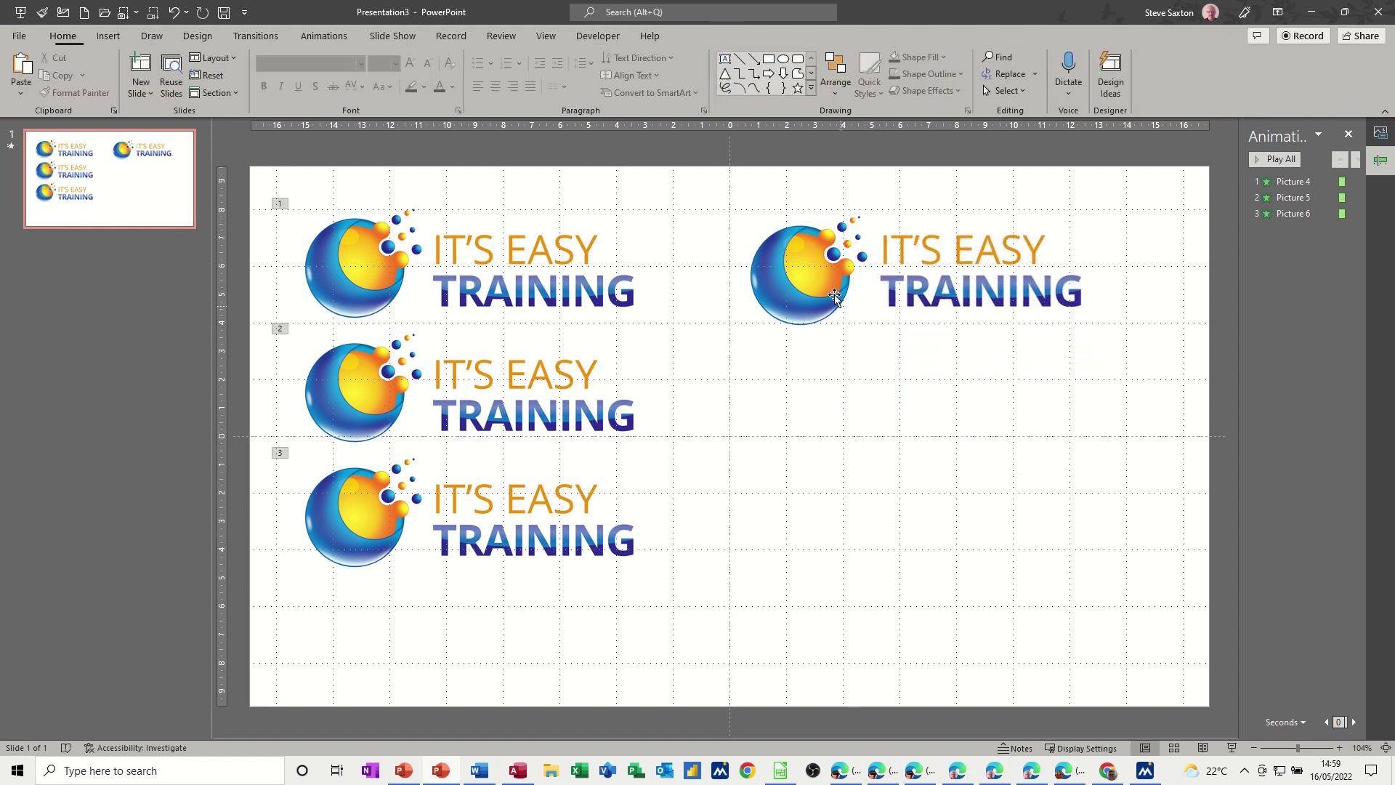
left_click(820, 294)
left_click(947, 282, "shift")
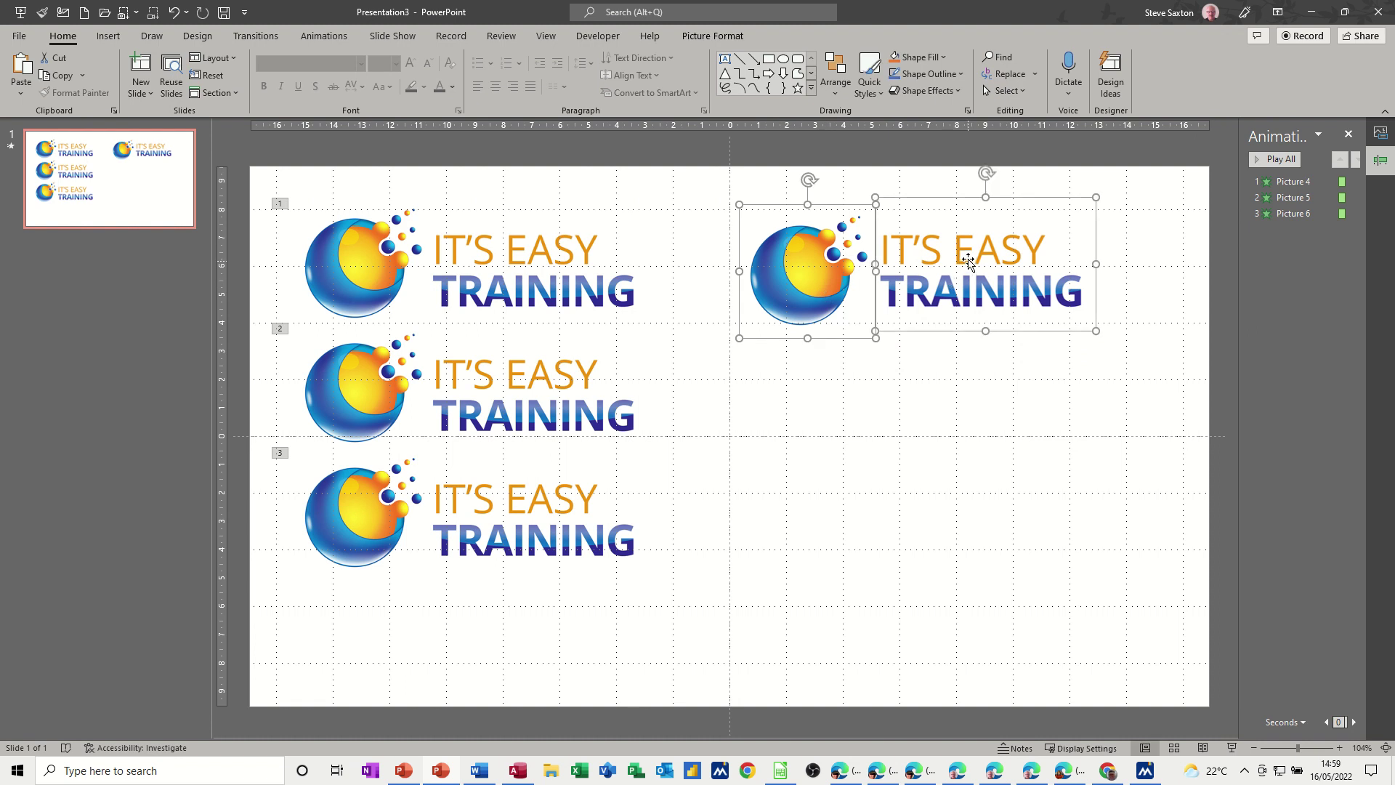
left_click(324, 36)
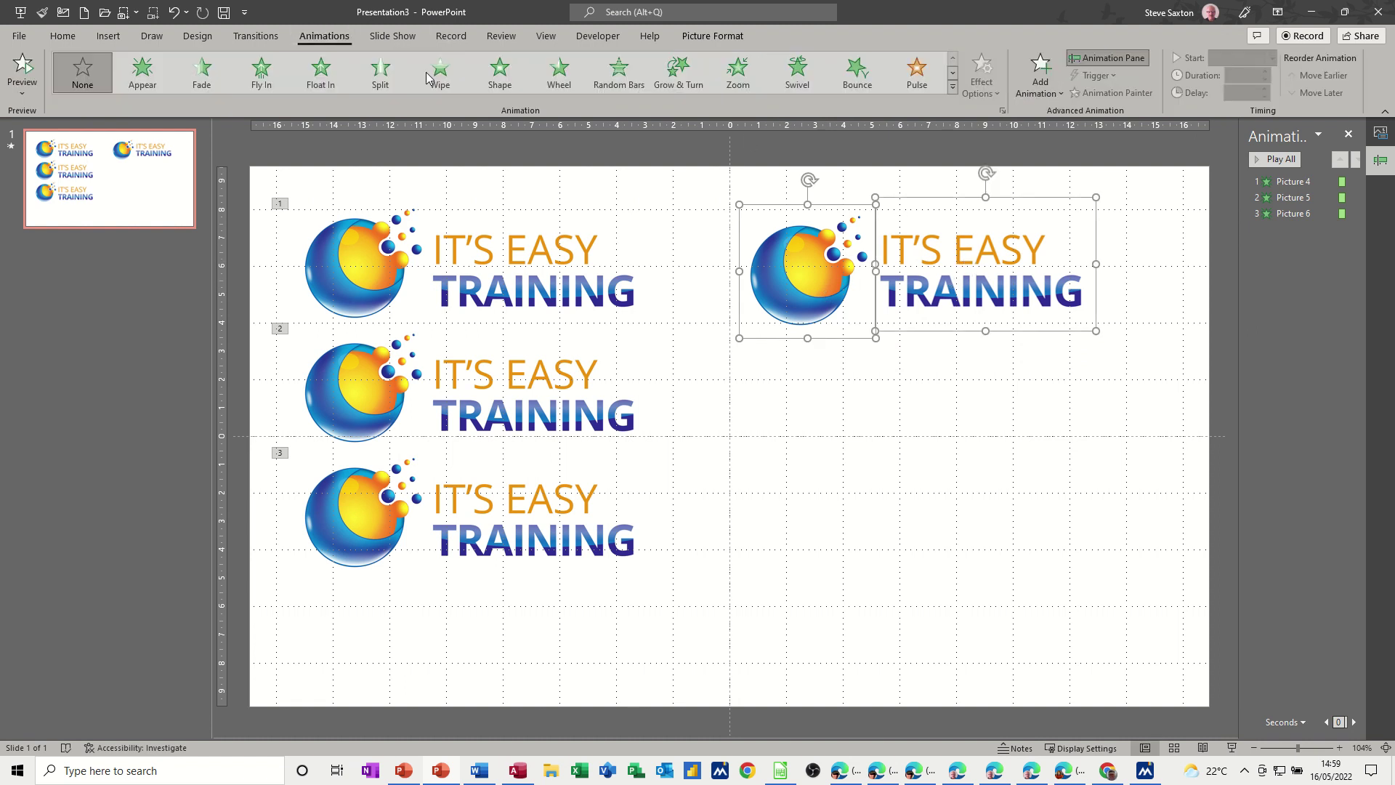
left_click(1039, 76)
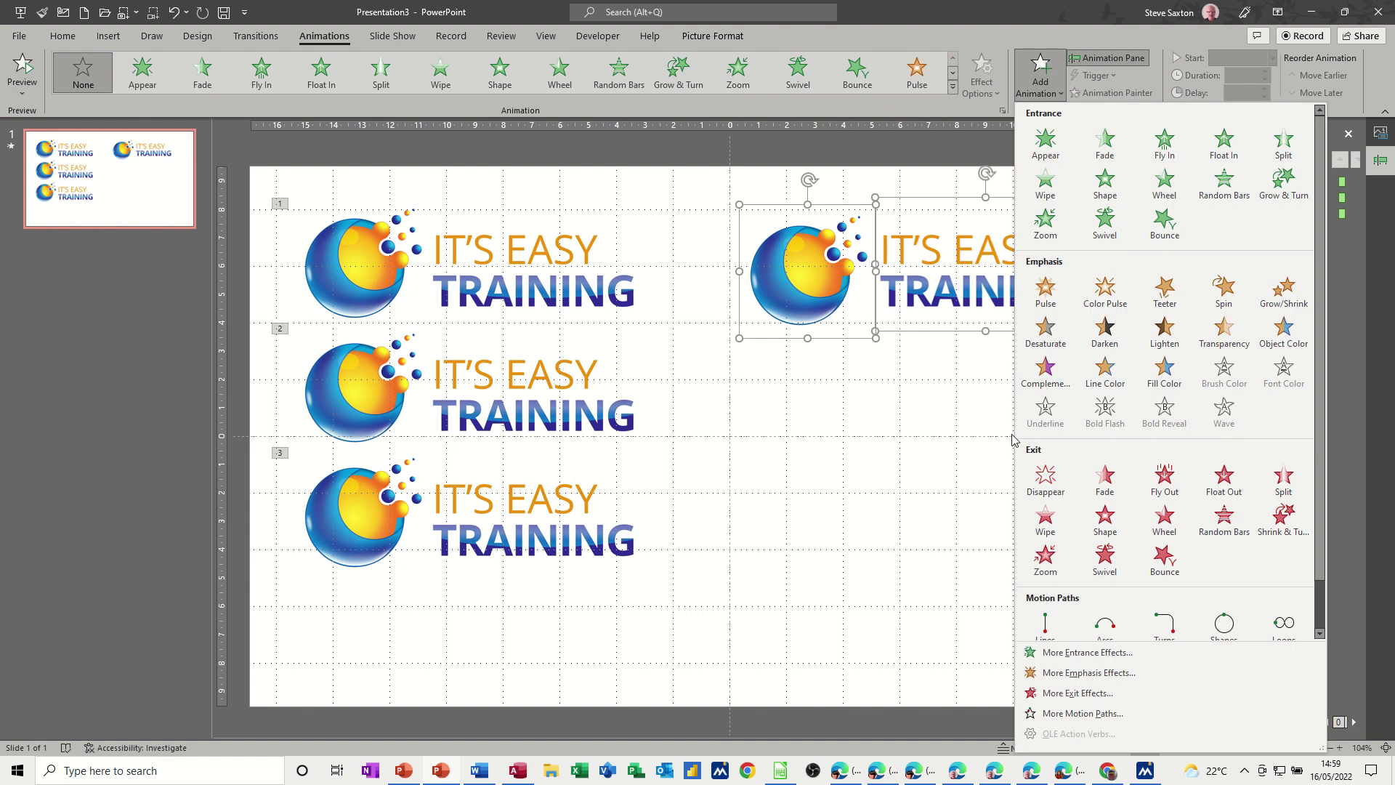
left_click(1055, 653)
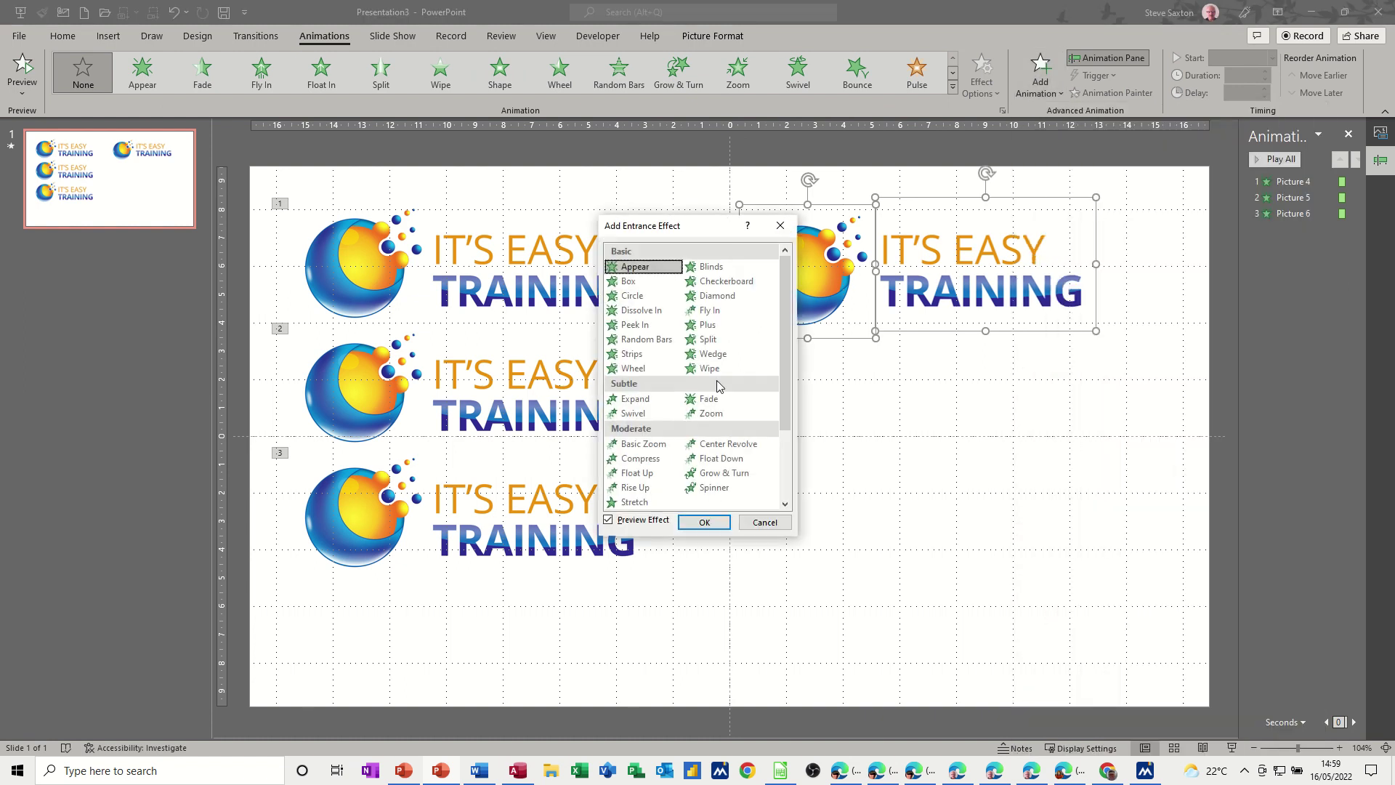
left_click(641, 311)
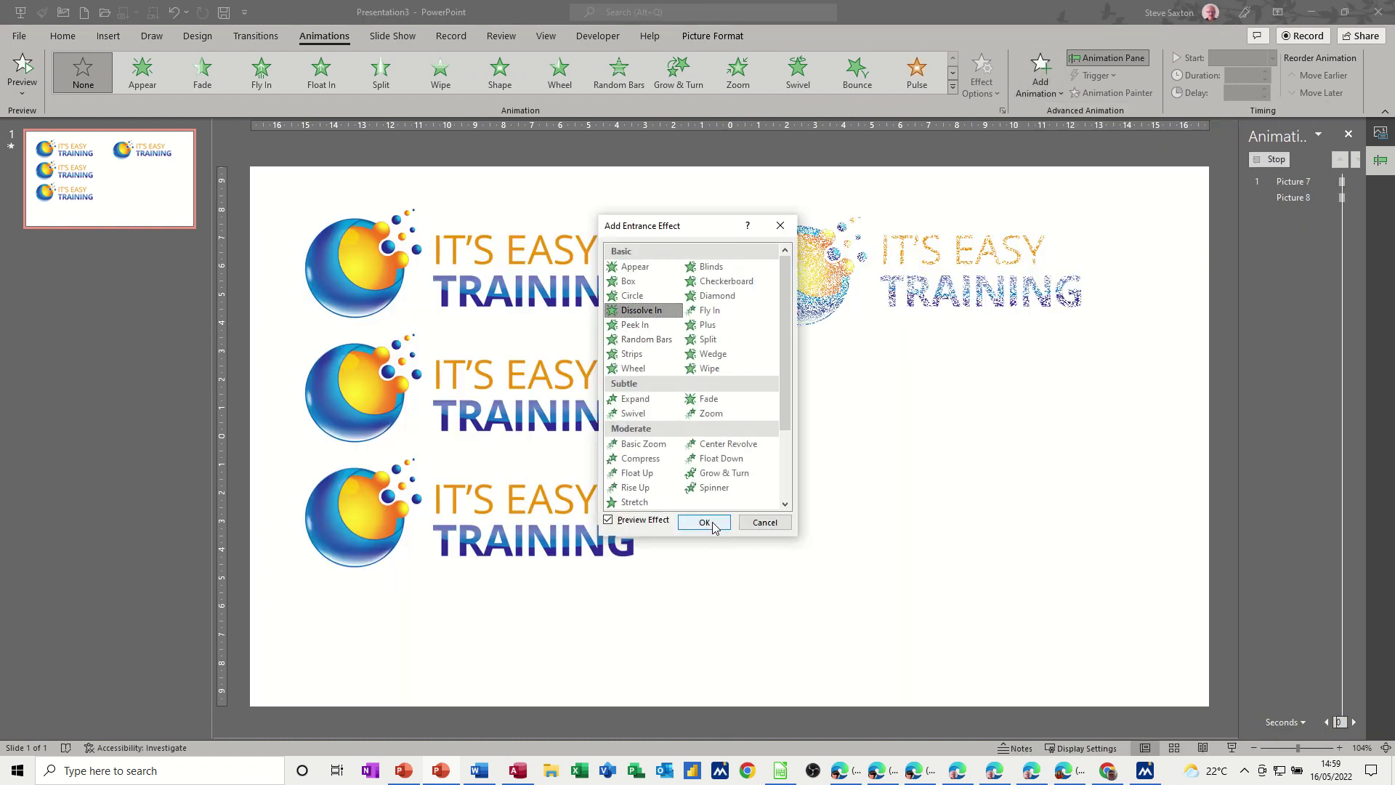
left_click(712, 523)
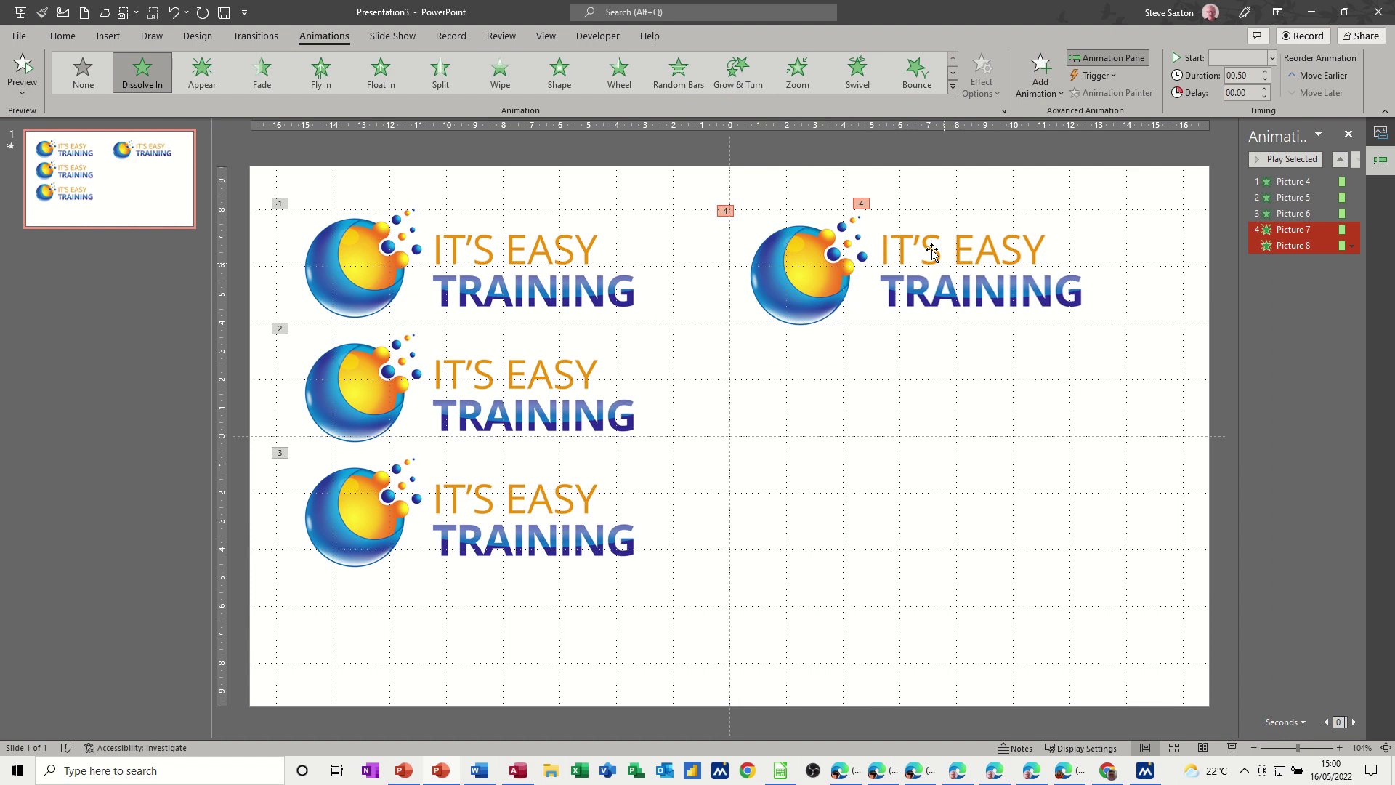
Play the animation sequence from the first logo in the Animation Pane
left_click(1293, 182)
left_click(1283, 160)
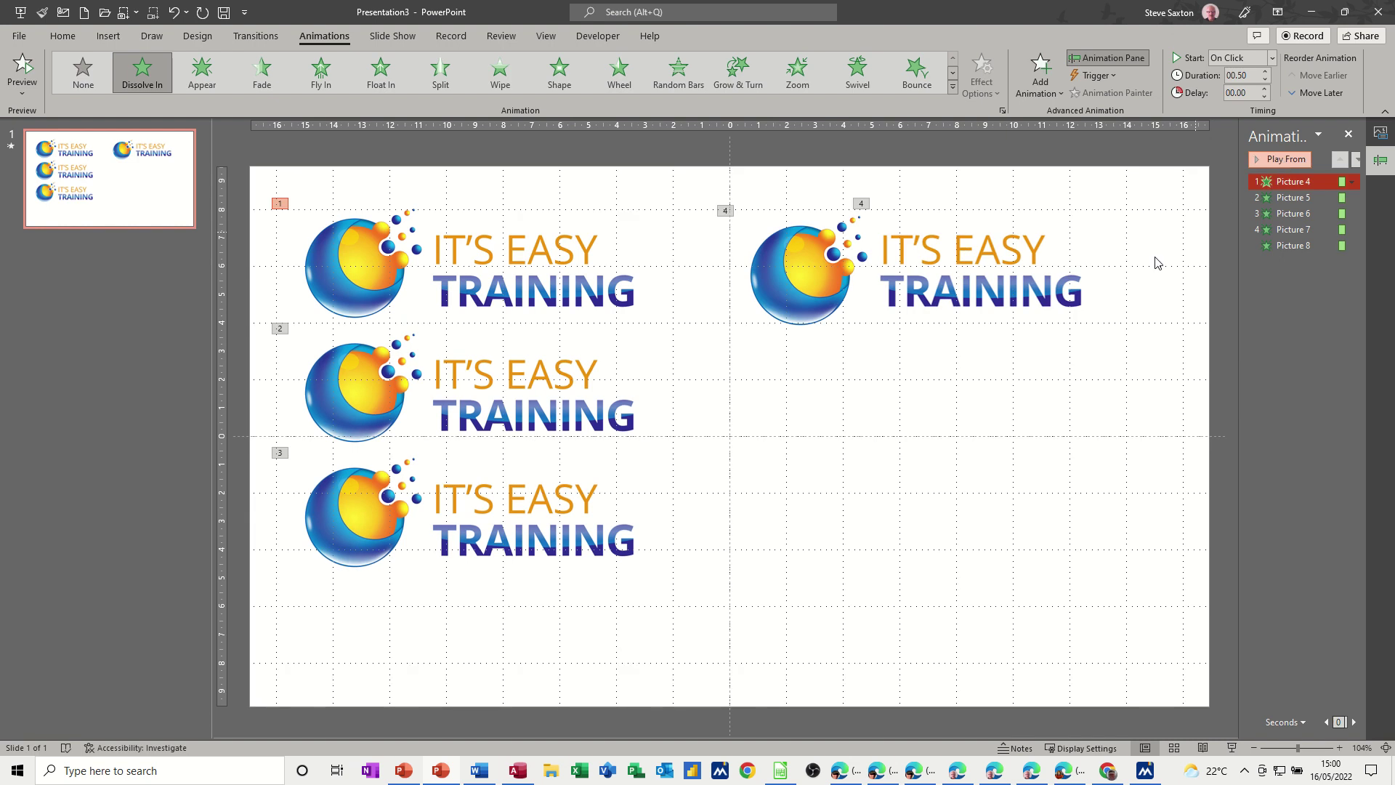
left_click(937, 267)
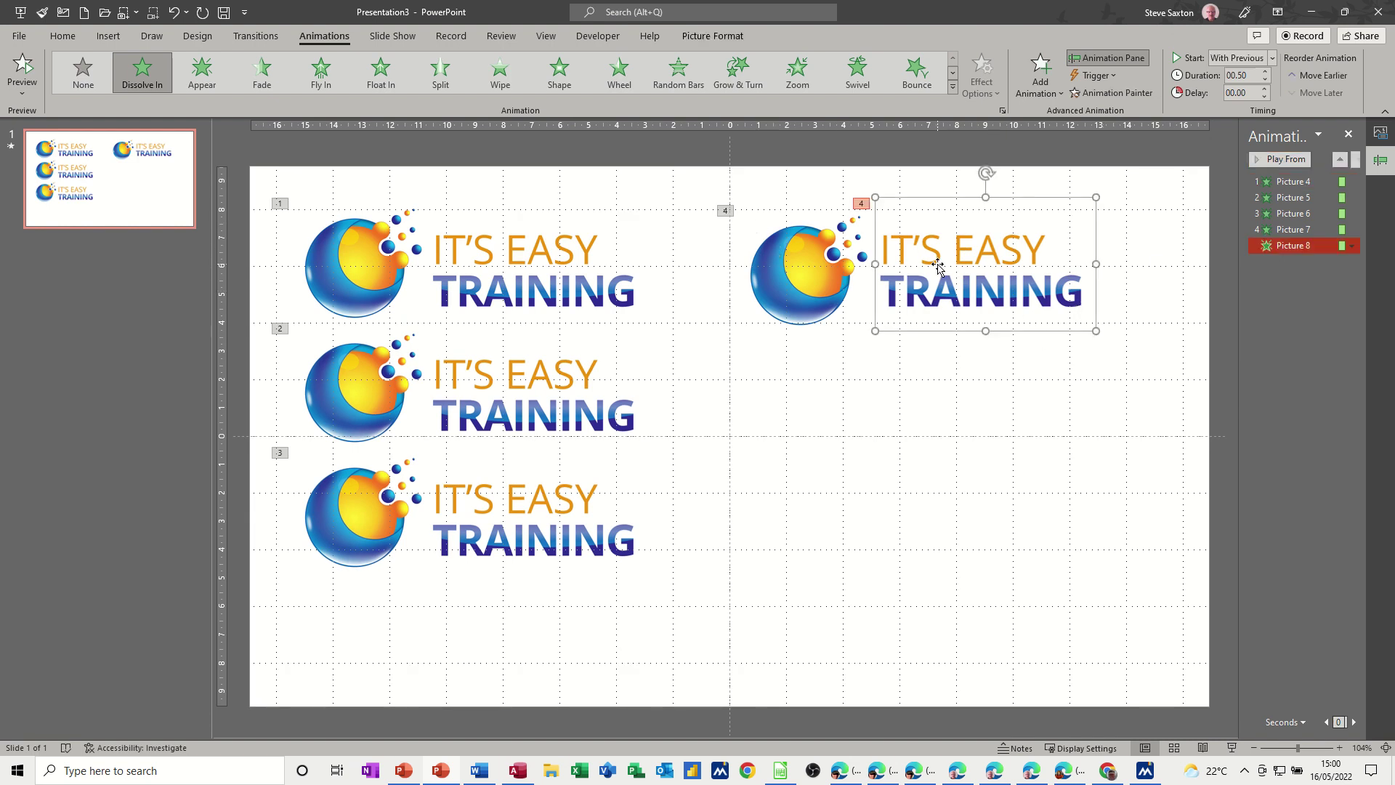
Replace the text picture's shared animation with its own separate Dissolve In entrance
left_click(1286, 246)
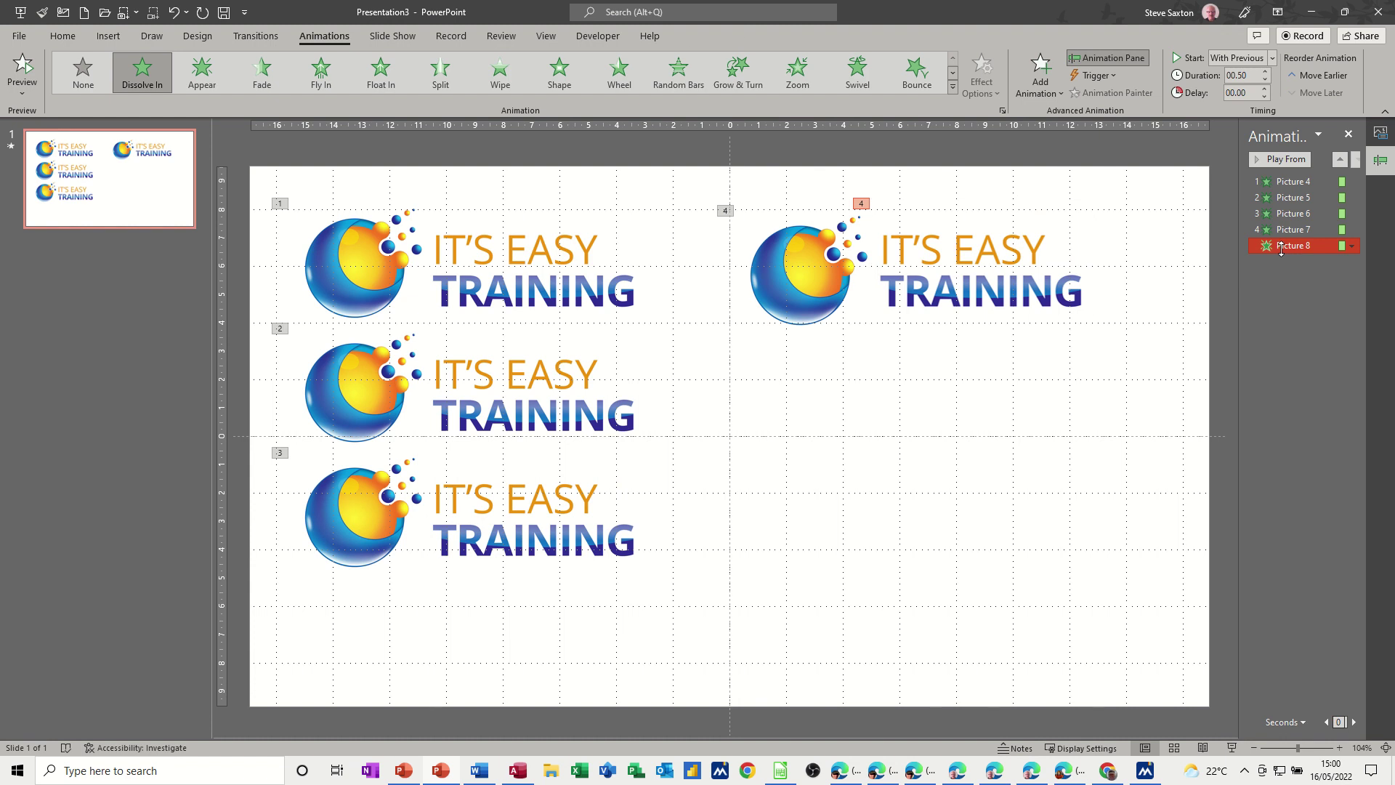
key("Delete")
left_click(1012, 290)
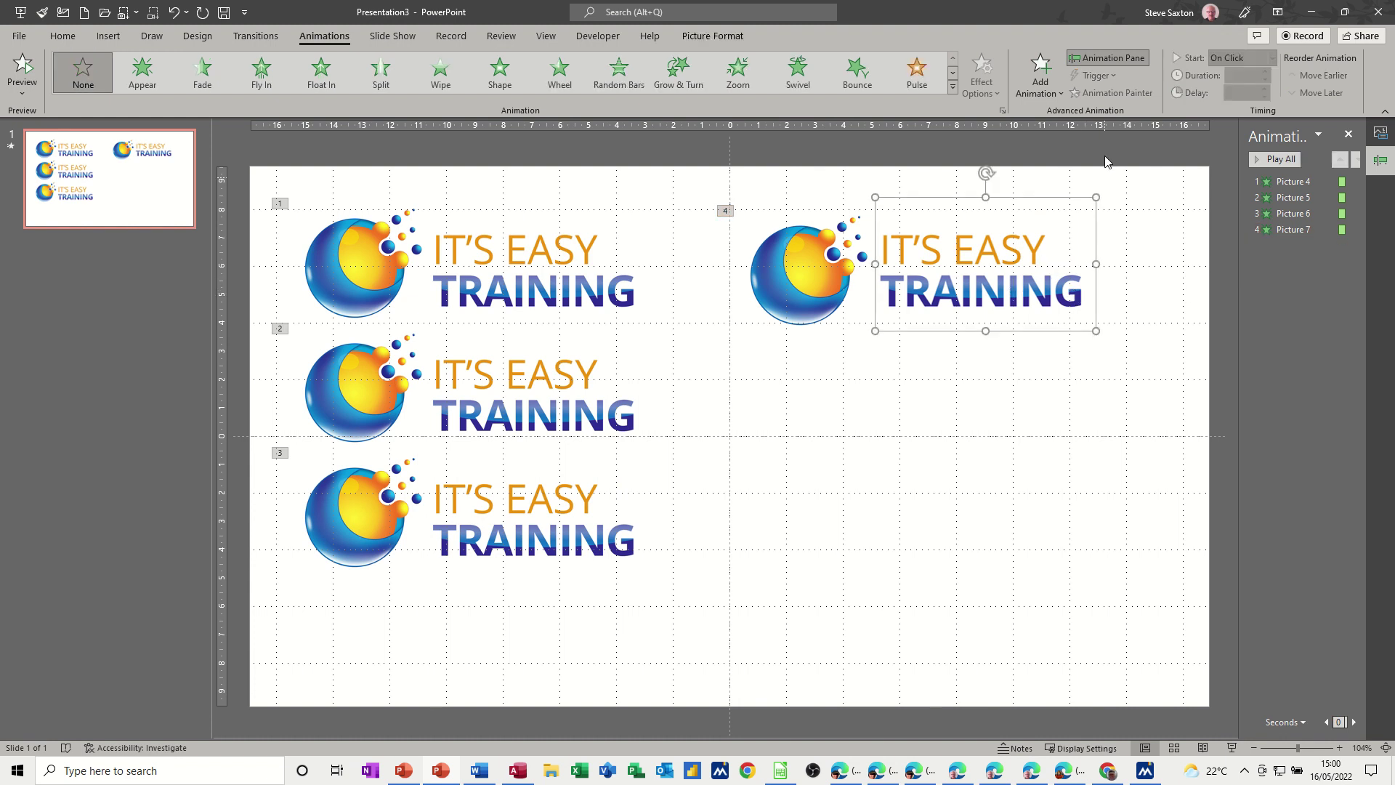
left_click(1040, 72)
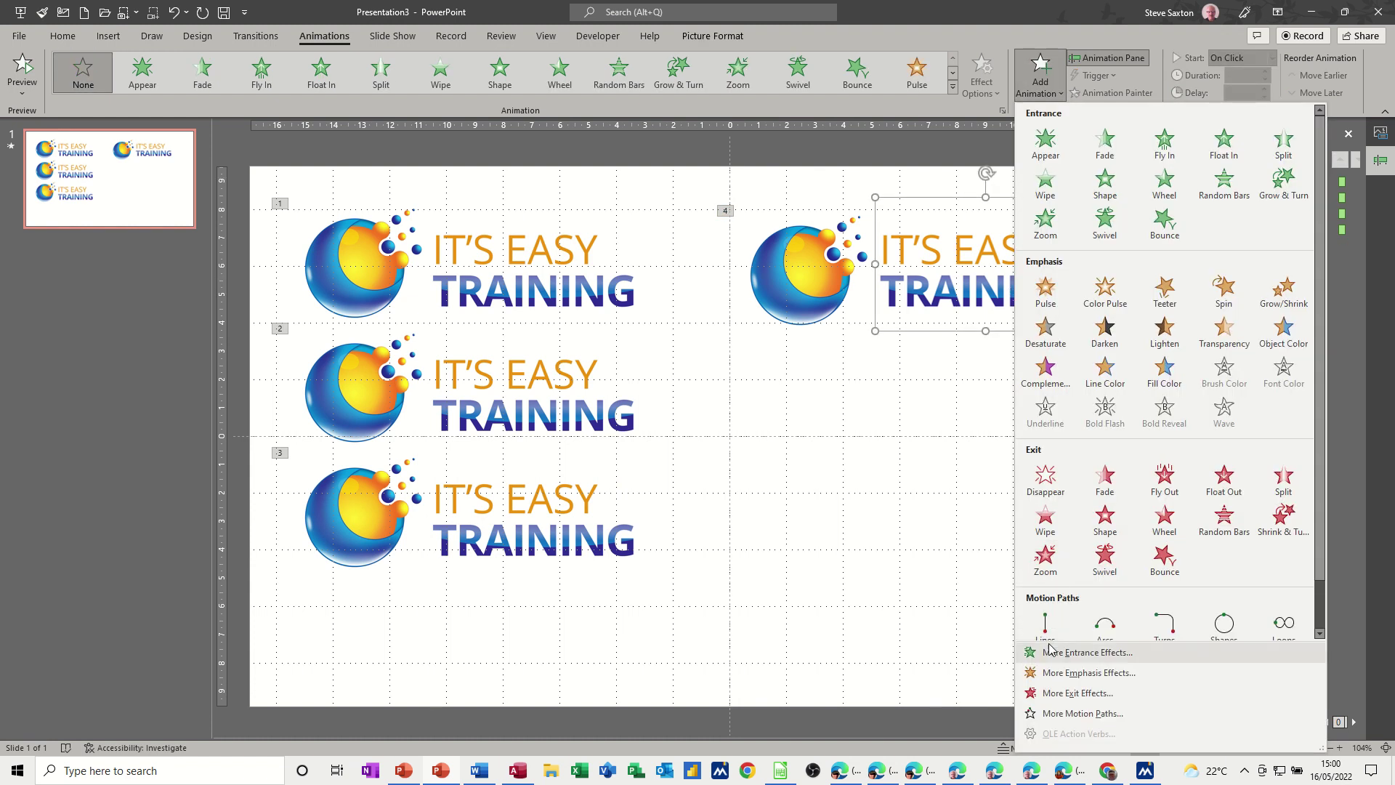
left_click(1087, 652)
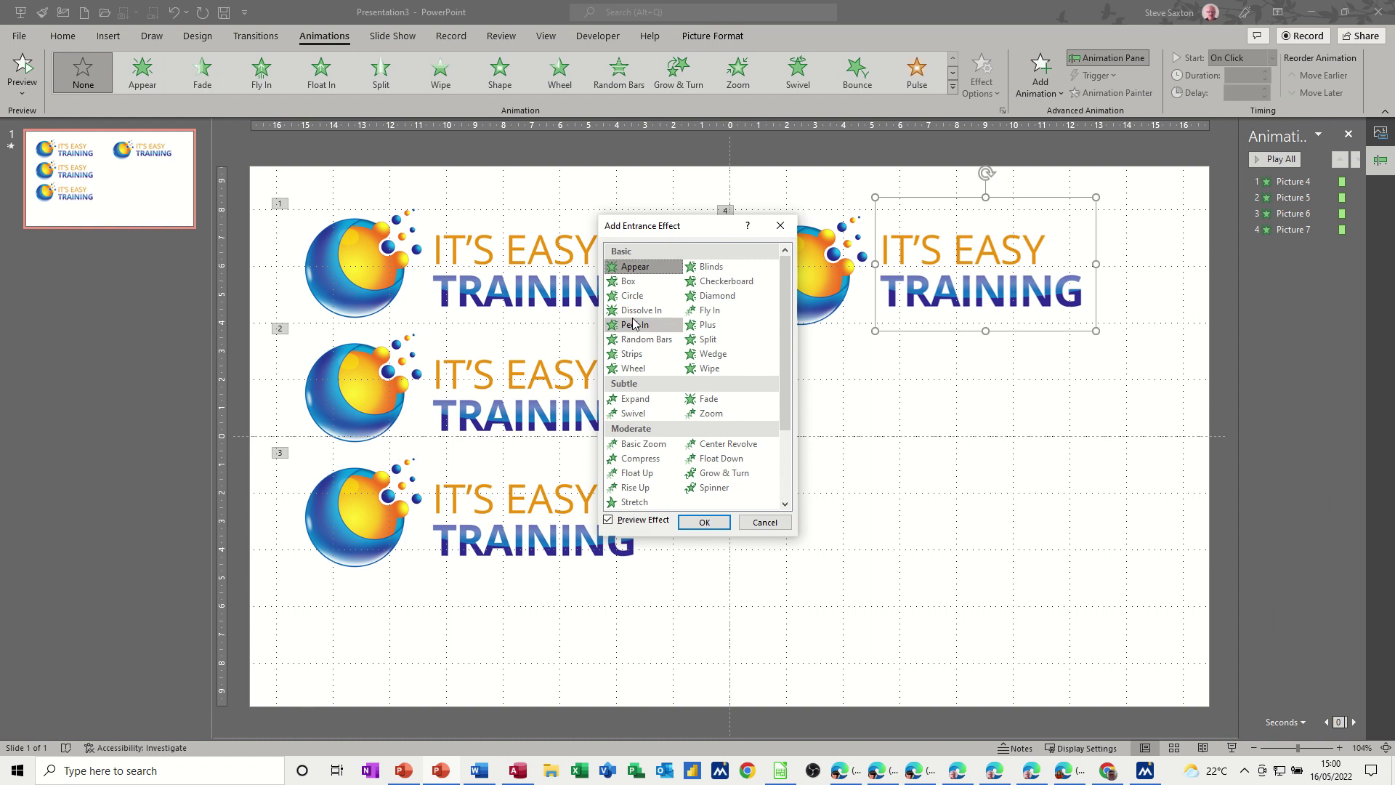
left_click(634, 311)
left_click(704, 522)
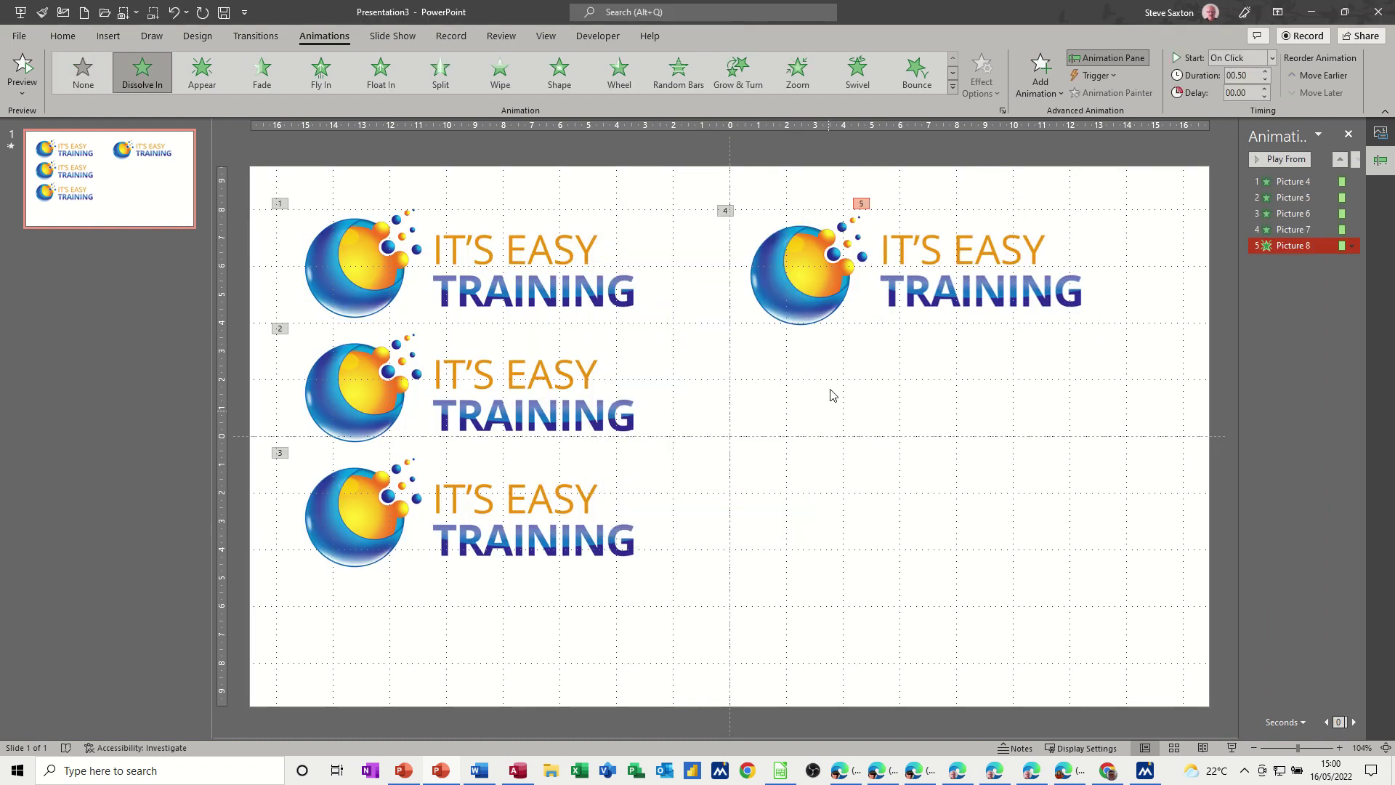
Play the full animation sequence from the first logo
left_click(1279, 181)
left_click(1279, 164)
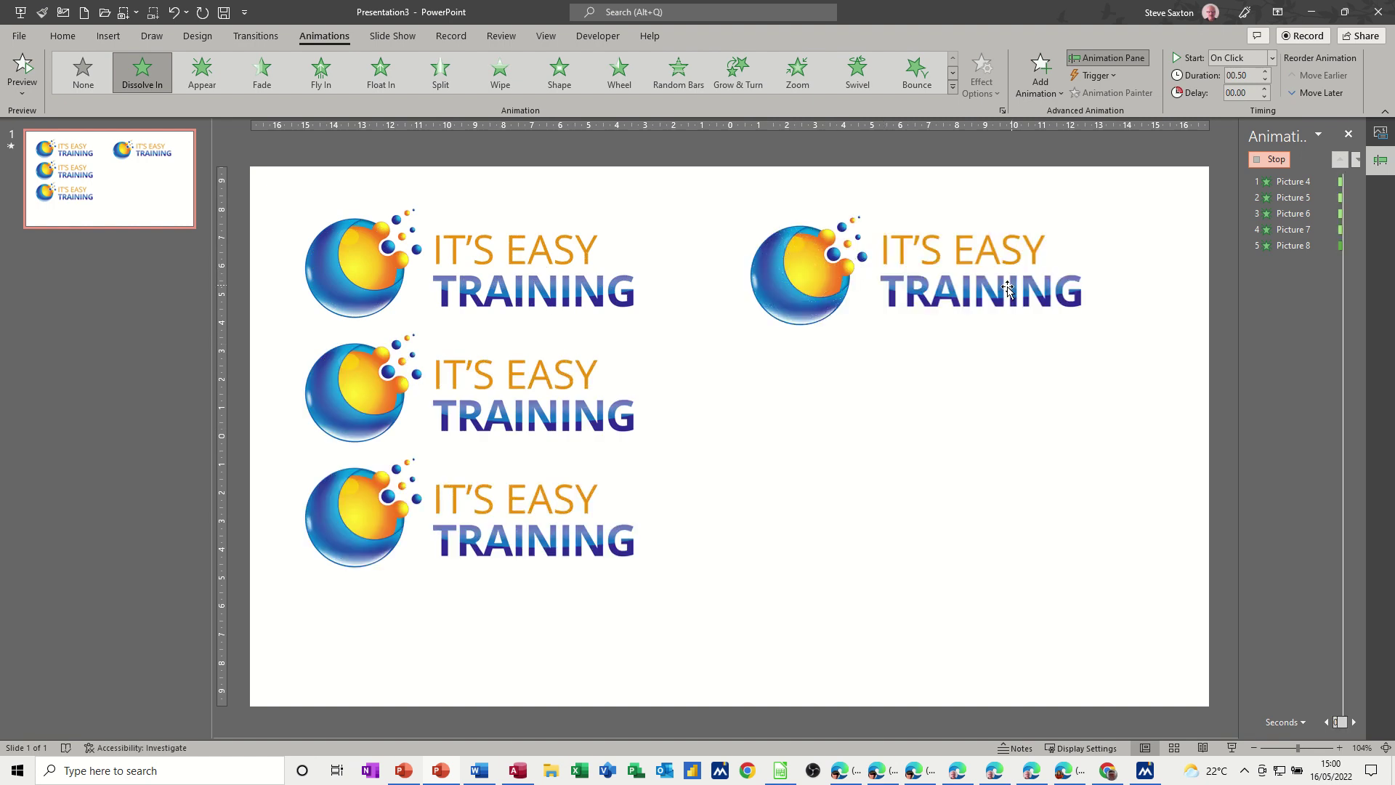
left_click(944, 379)
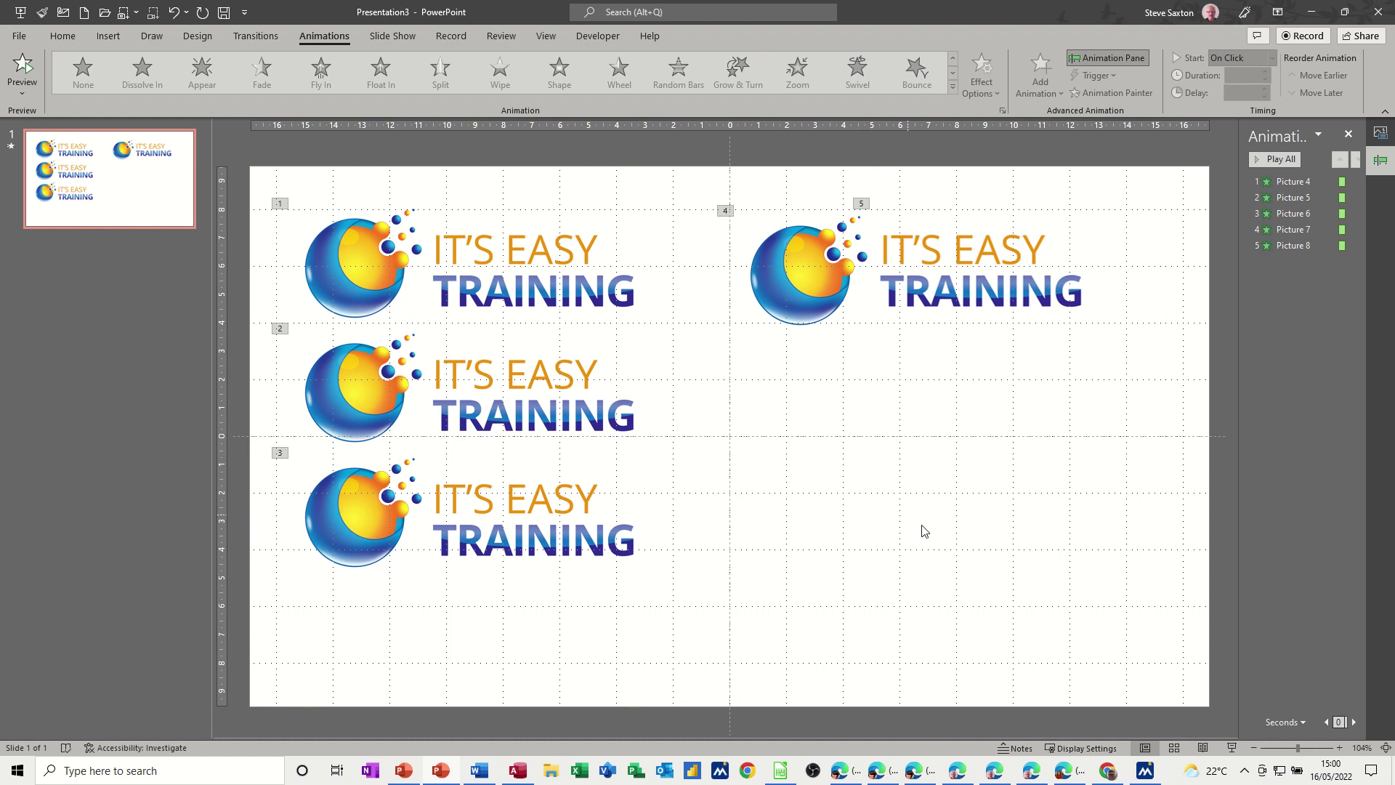
Choose the Animated GIF export with 2 seconds per slide
left_click(19, 36)
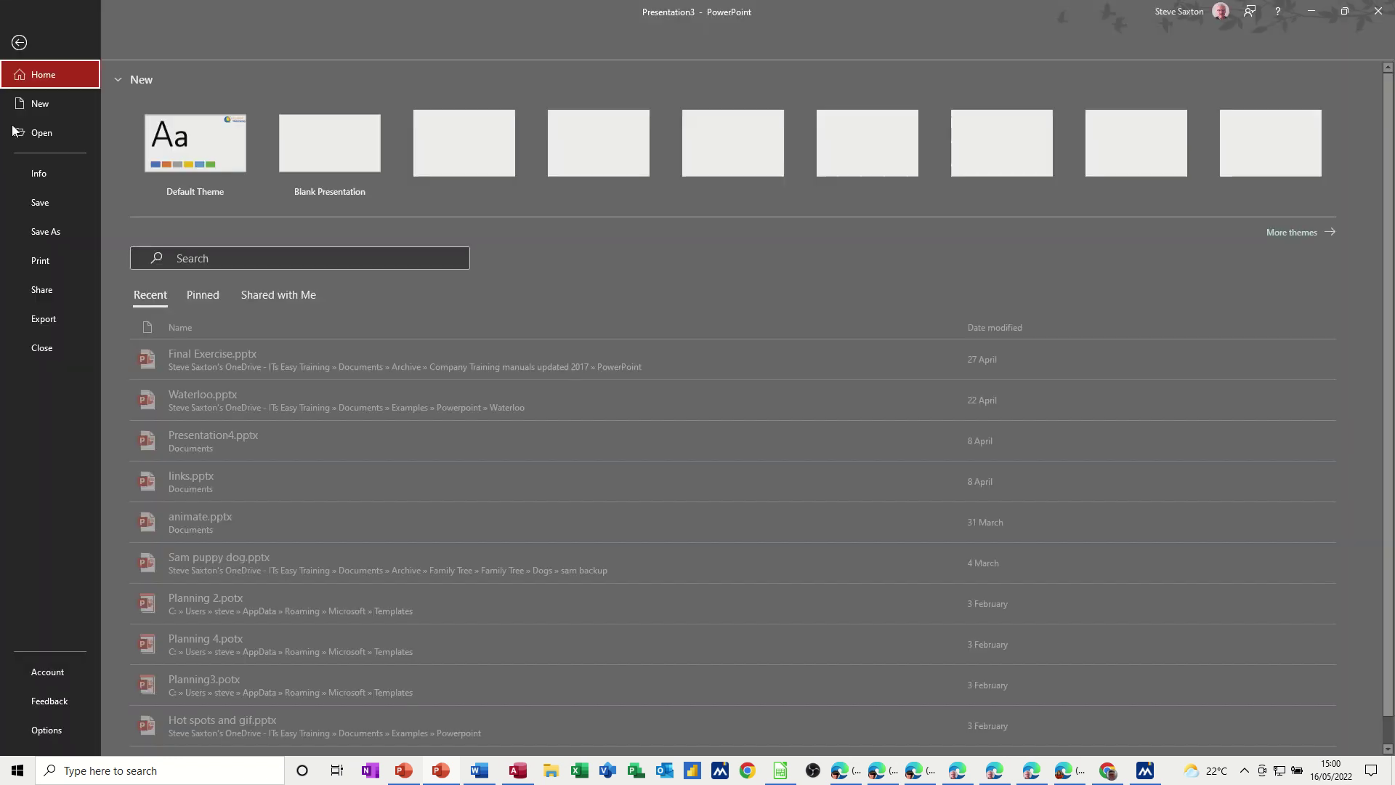
left_click(40, 318)
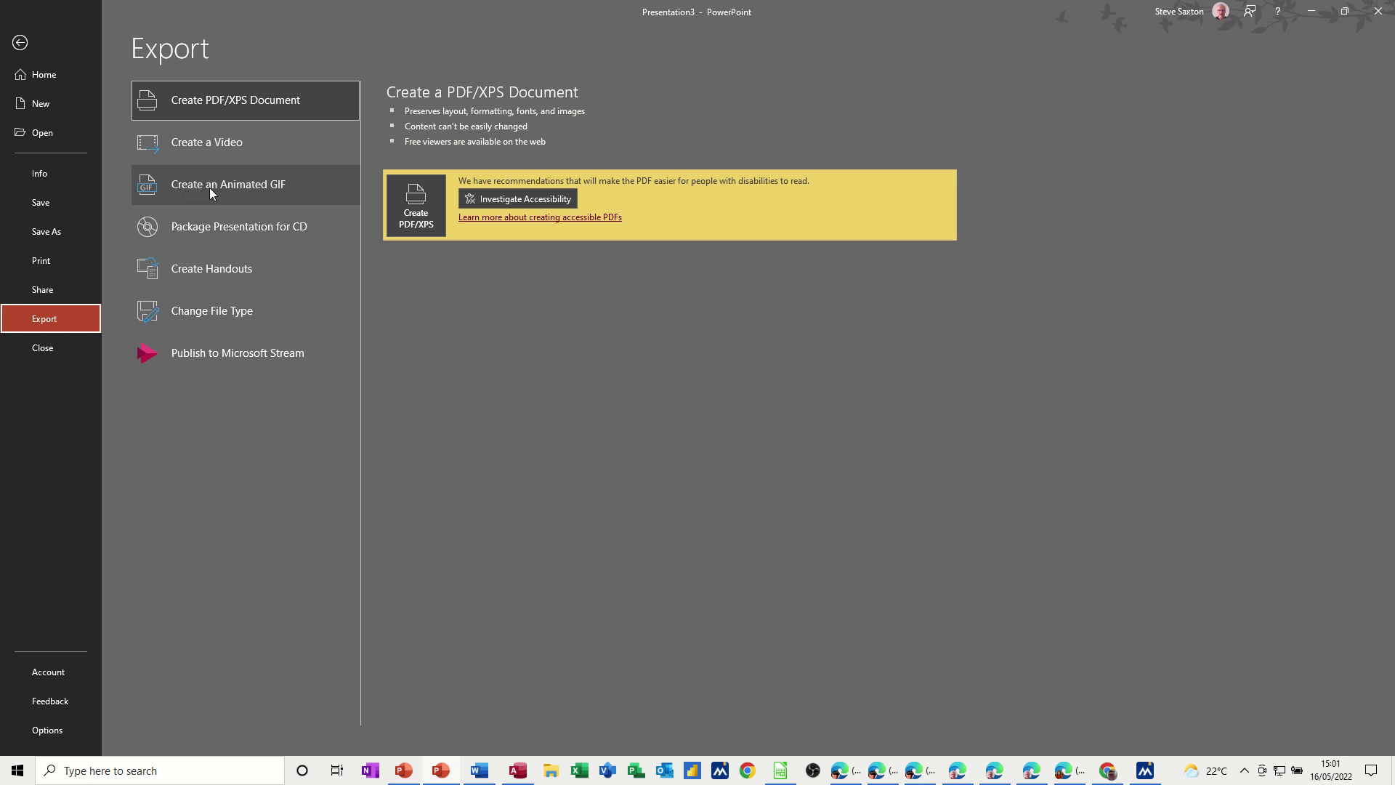
left_click(210, 191)
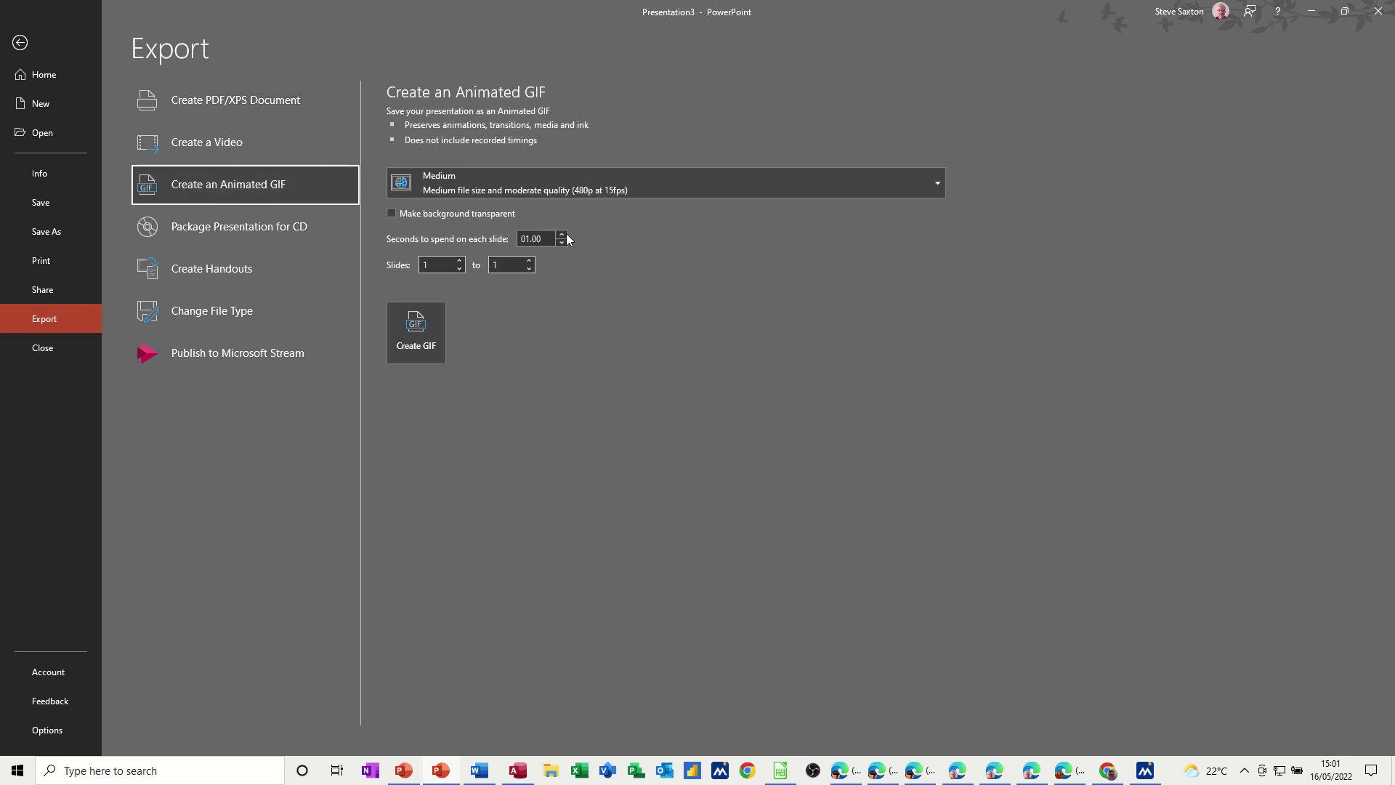
left_click(562, 235)
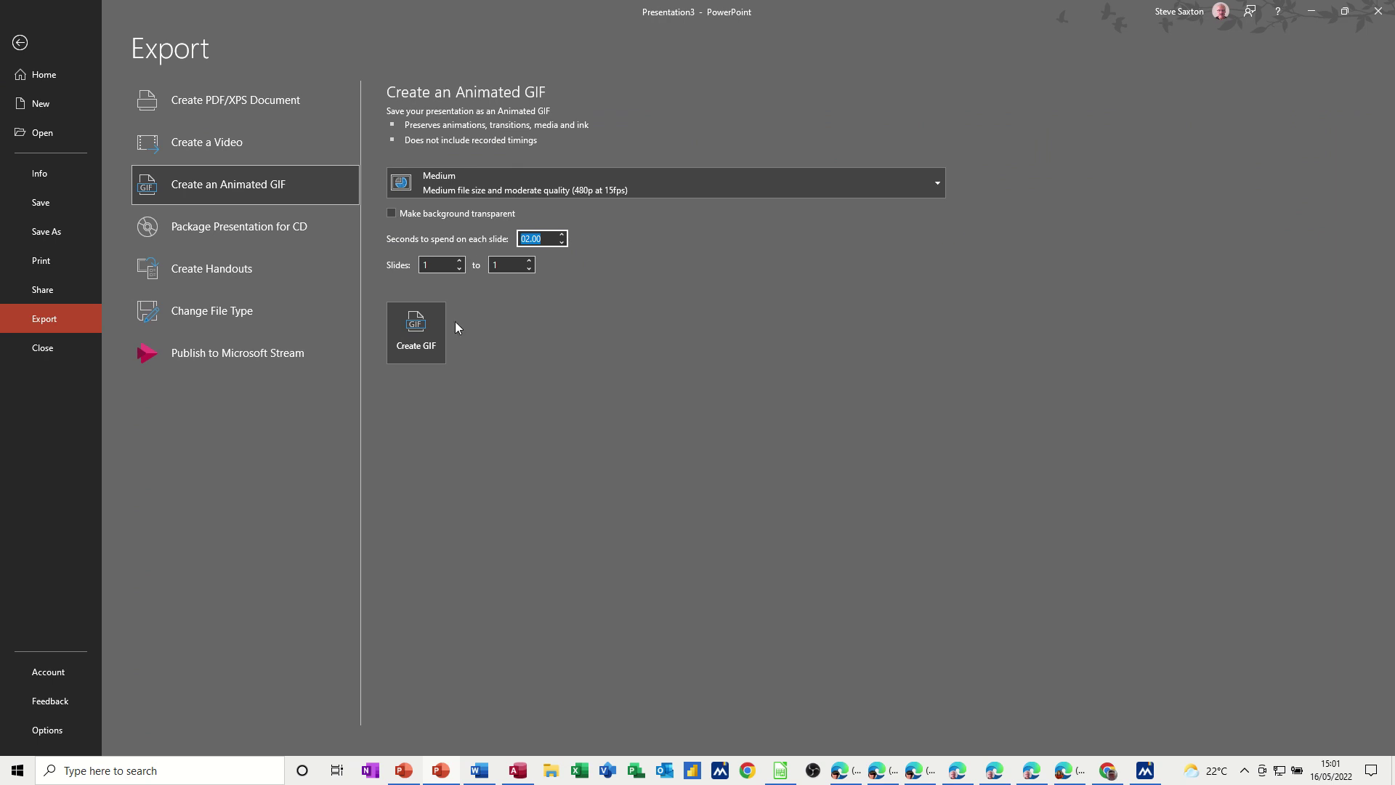
Create the GIF and save it as 'lofo gif' in Documents
left_click(420, 343)
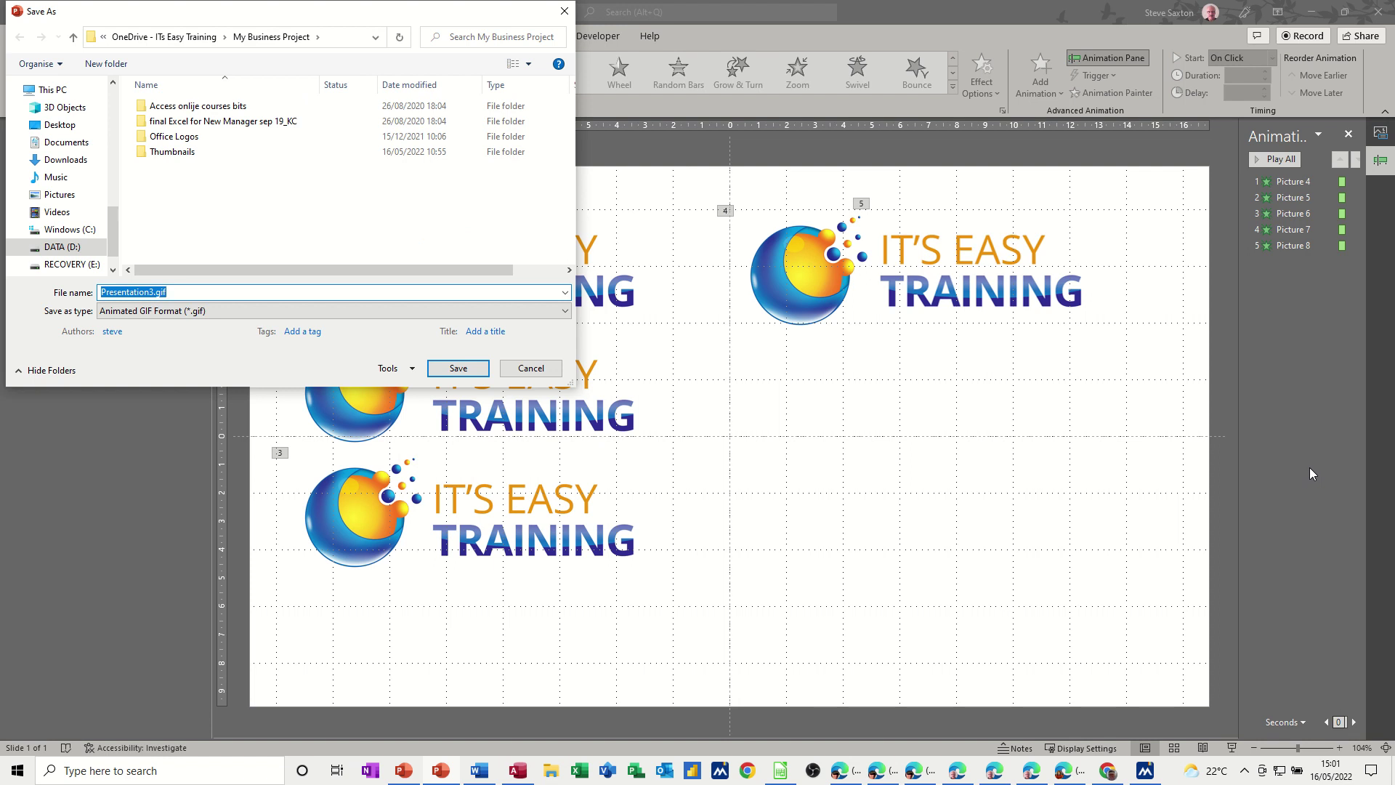
type("lofo")
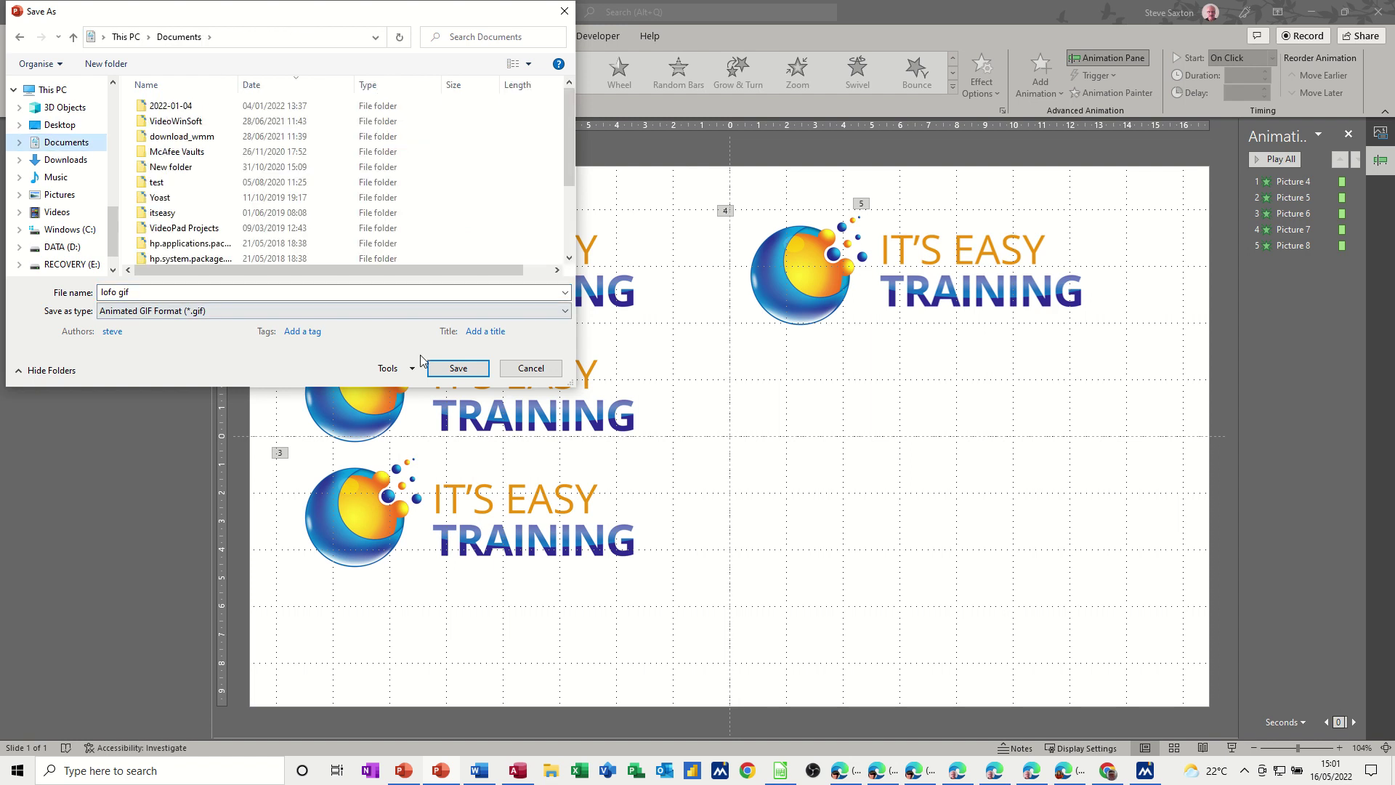
left_click(457, 367)
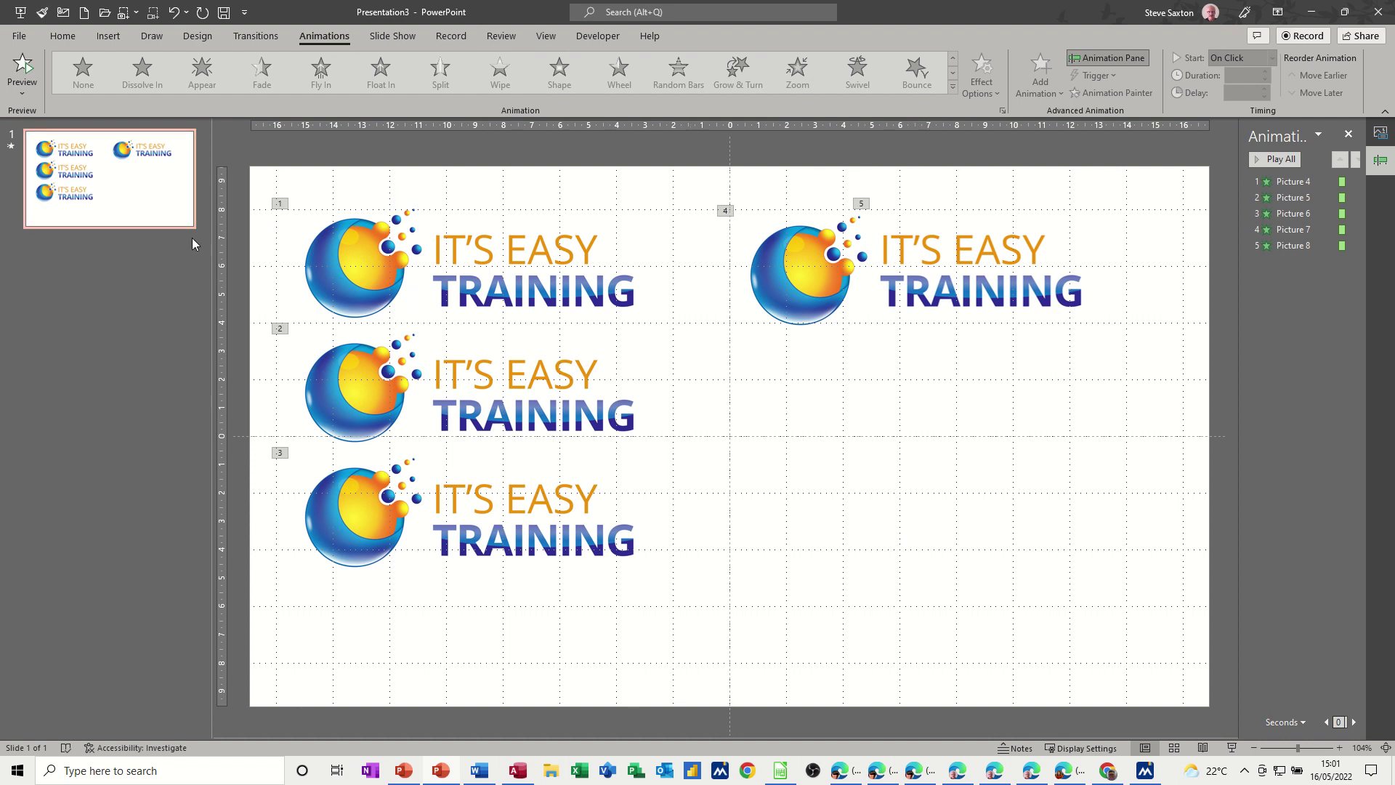
Add a blank slide and insert lofo gif.gif from Documents onto it
key("ctrl+m")
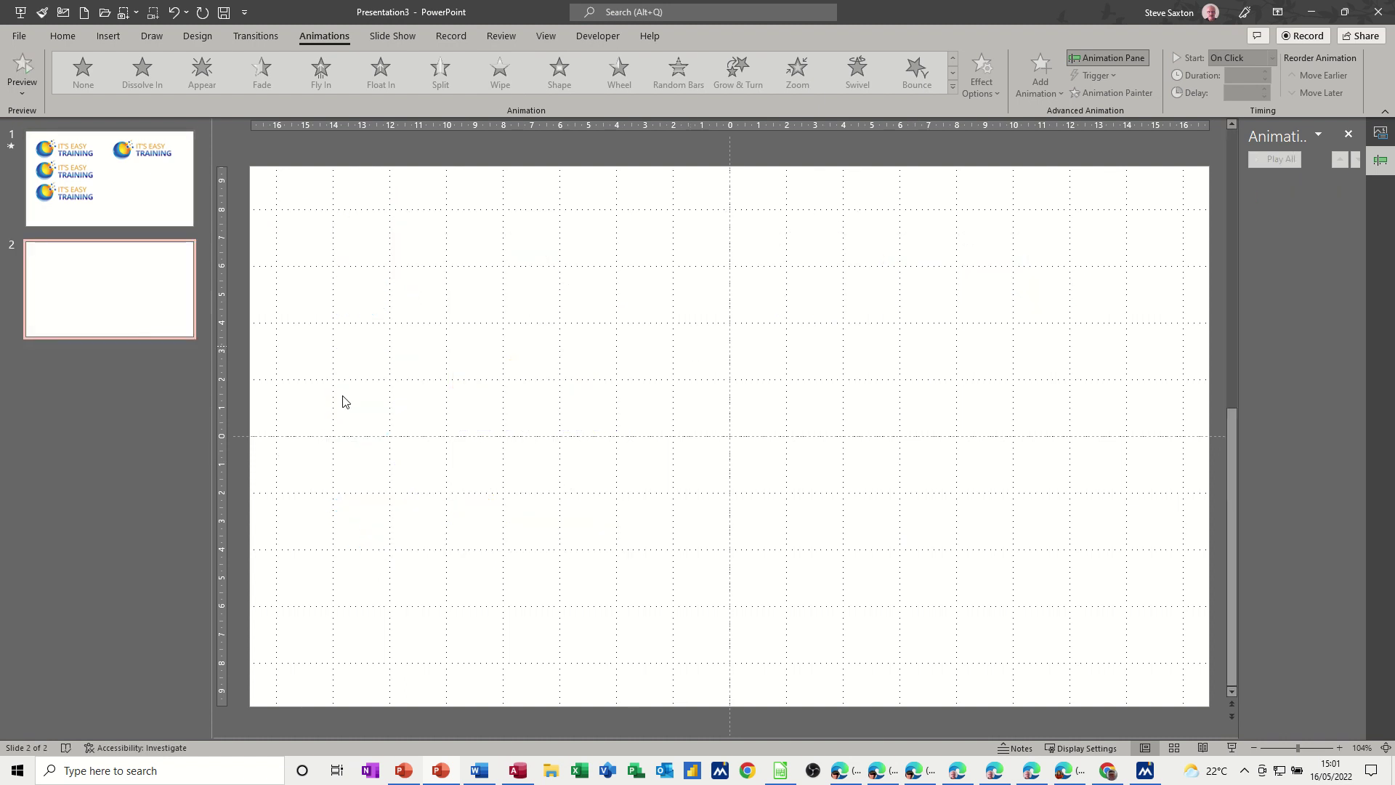
left_click(108, 36)
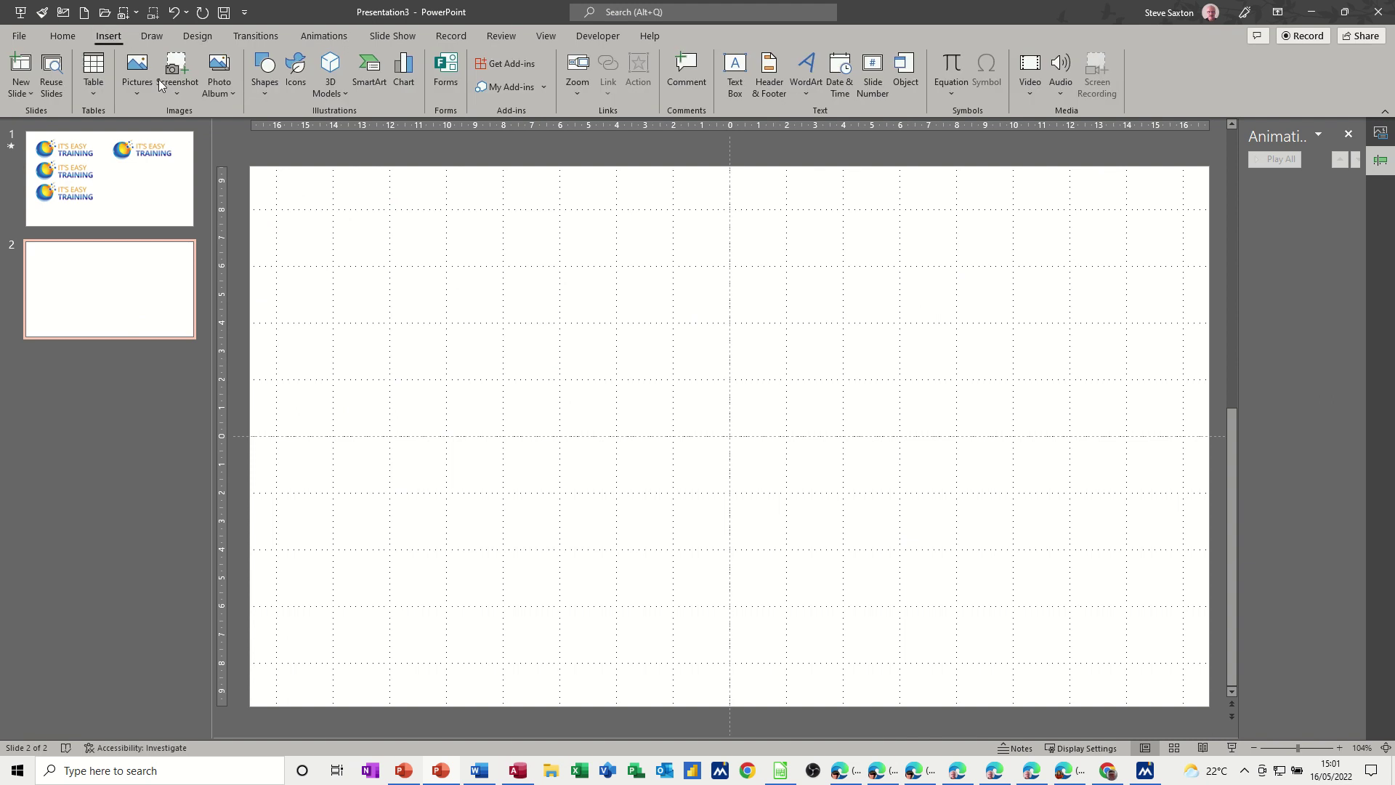
left_click(142, 76)
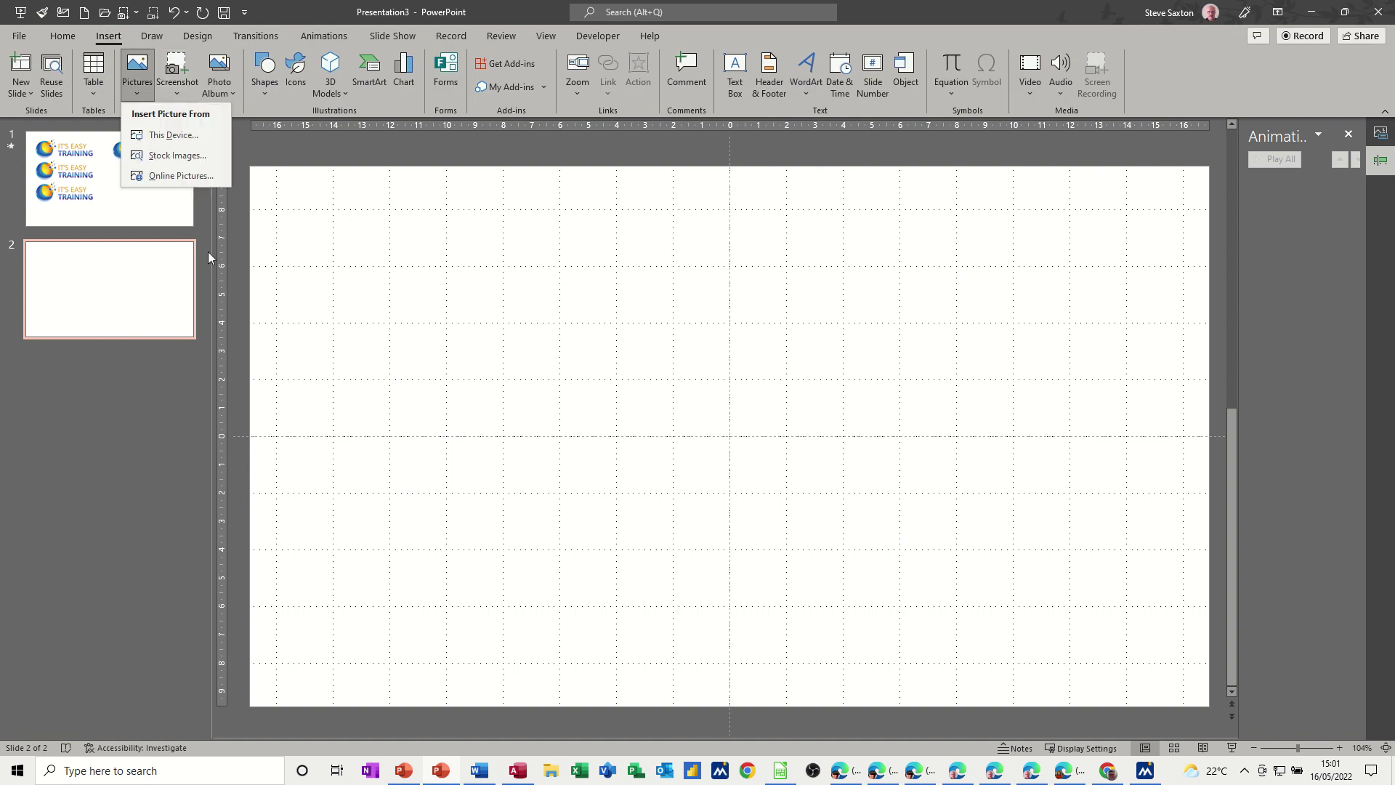
left_click(170, 136)
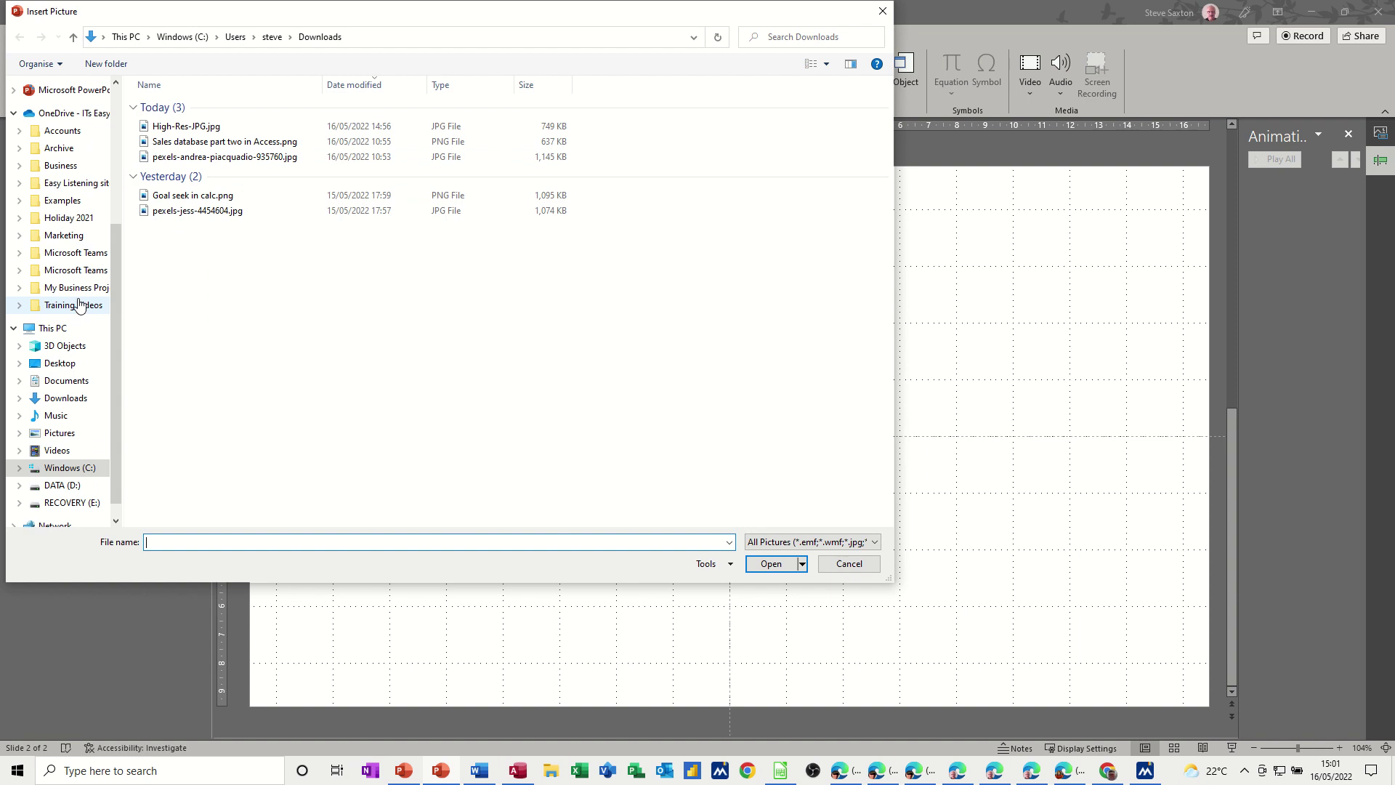
left_click(76, 381)
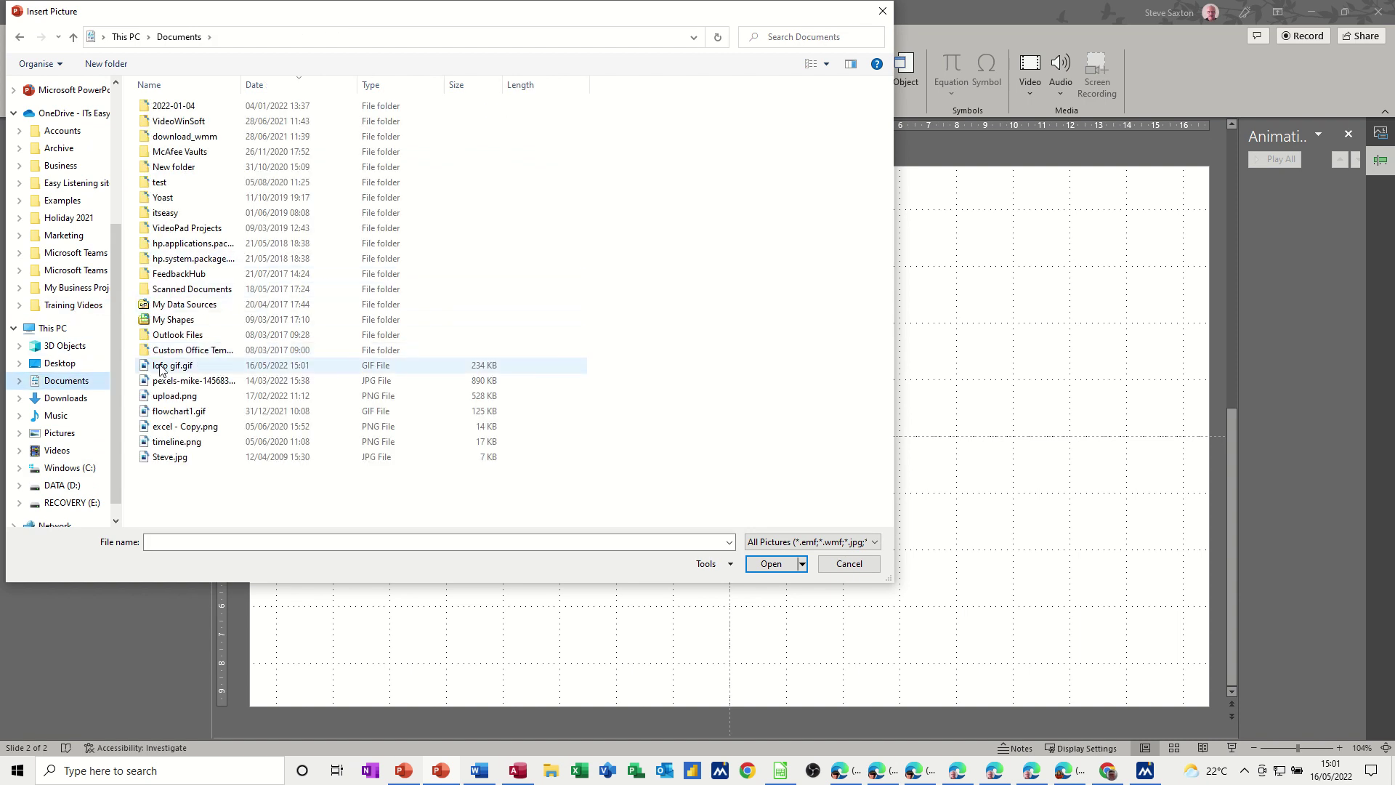
double_click(162, 367)
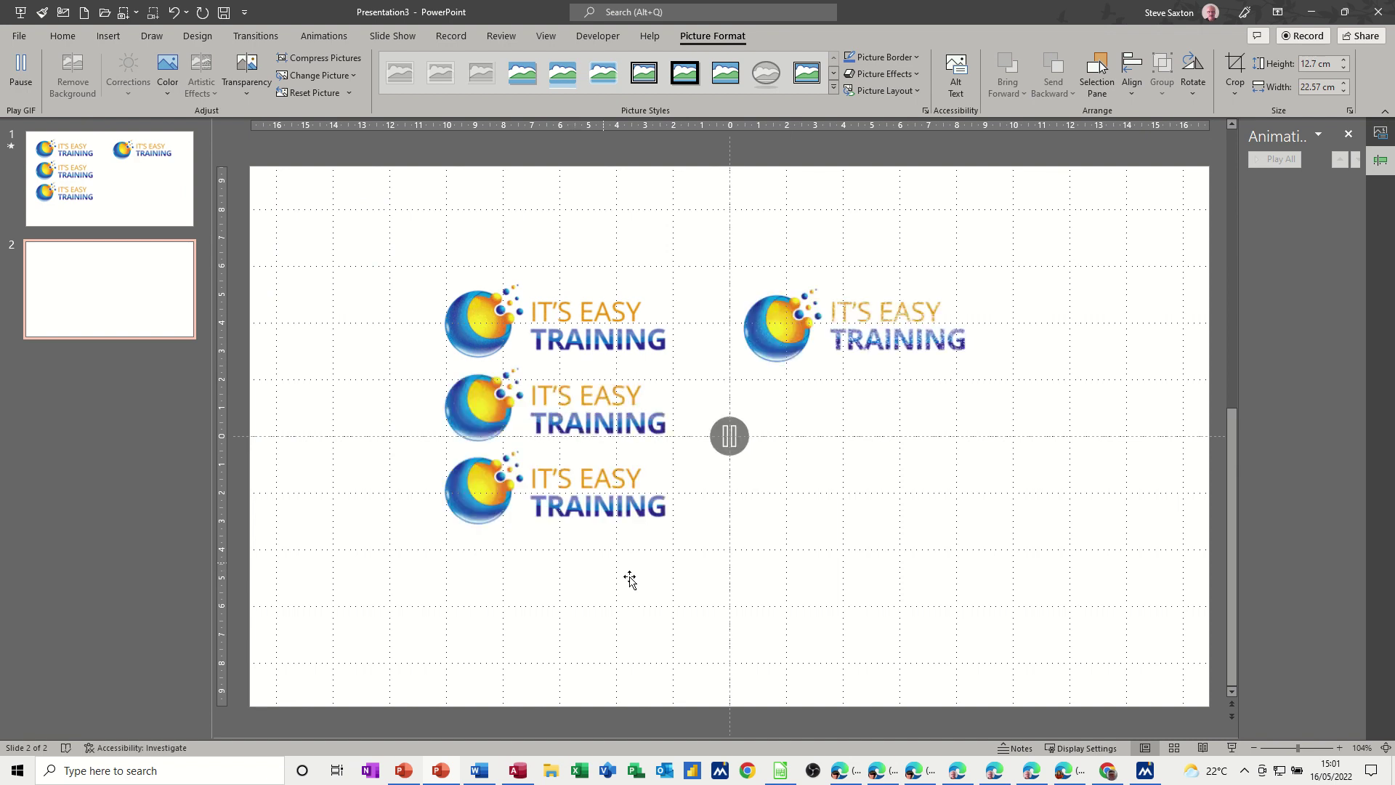
left_click(766, 520)
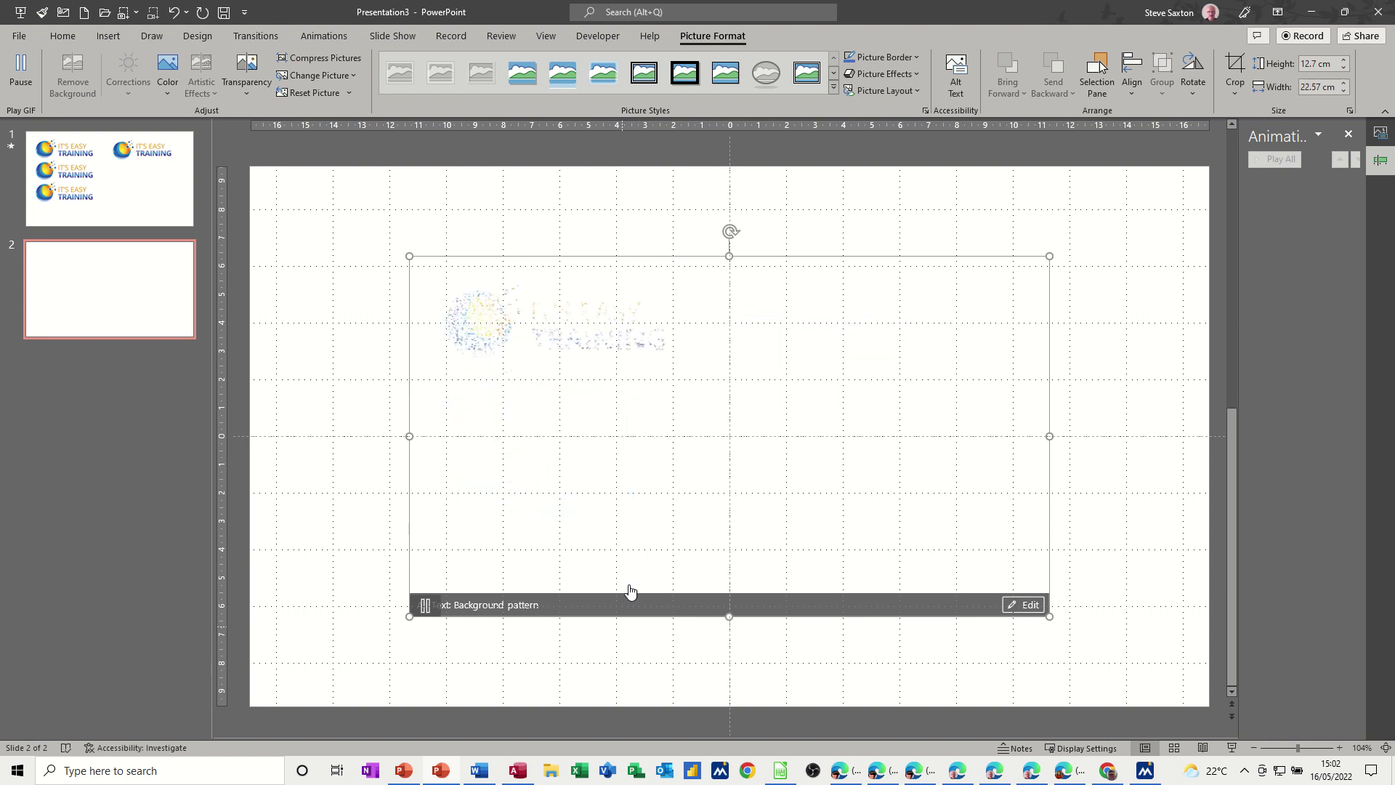
Remove the test GIF and open Waterloo.pptx from the recent presentations list
left_click(333, 492)
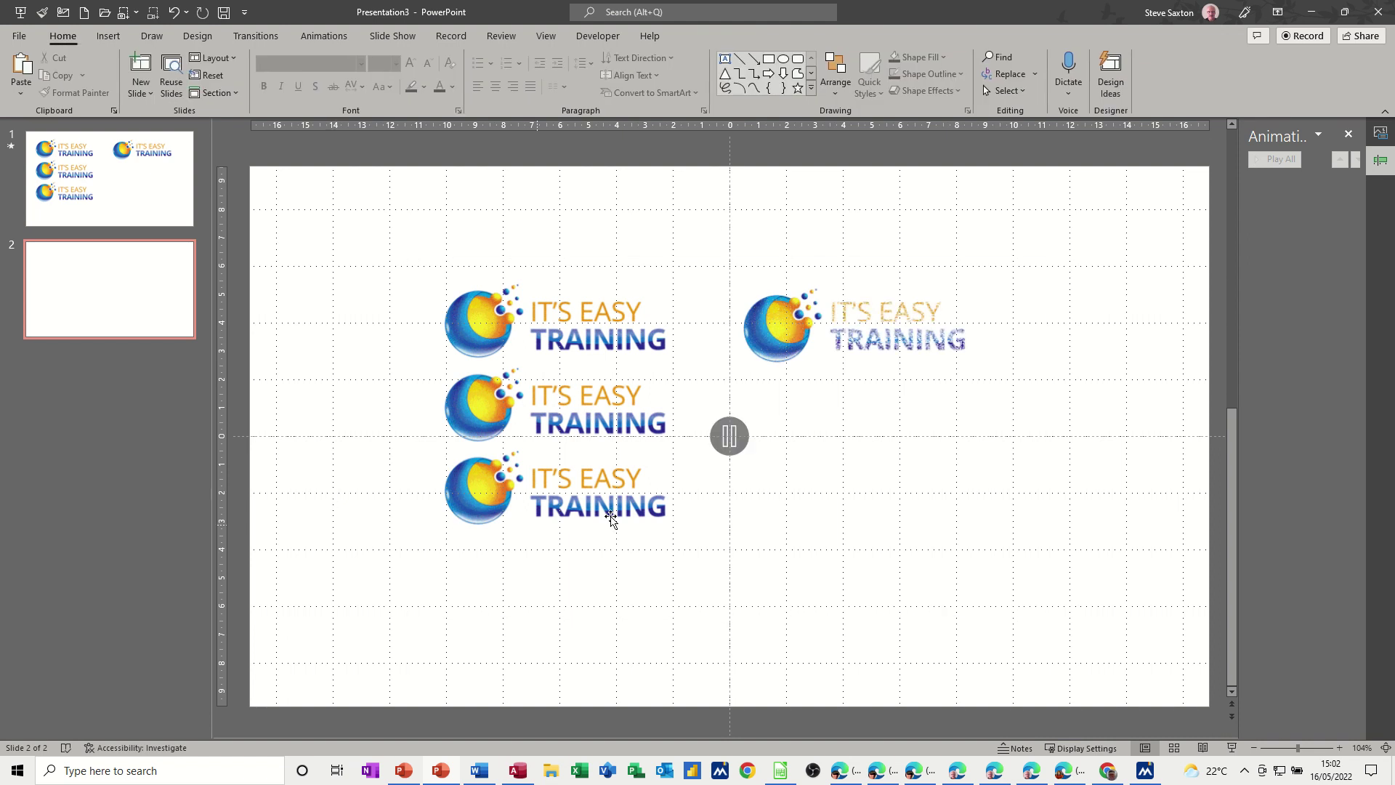
left_click(630, 497)
key("Escape")
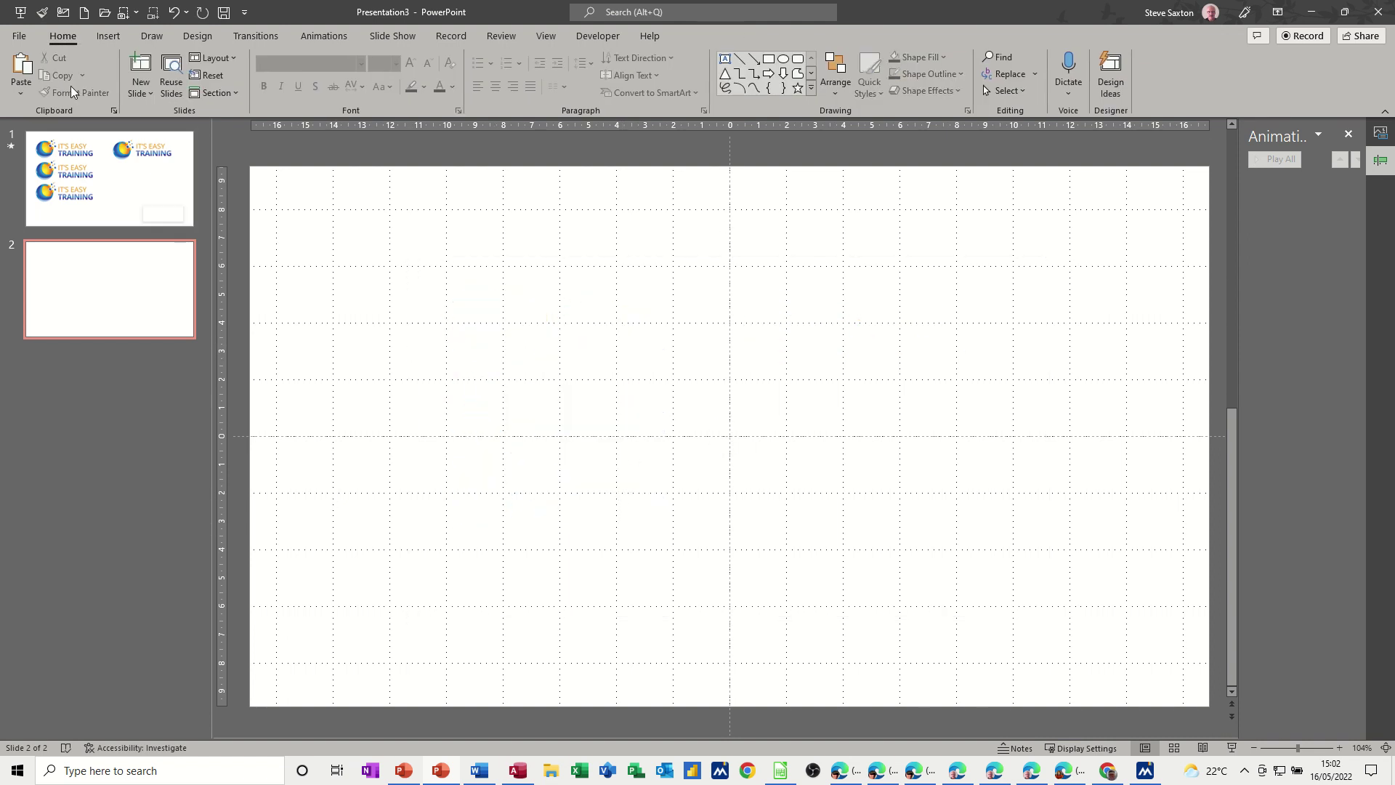
left_click(20, 38)
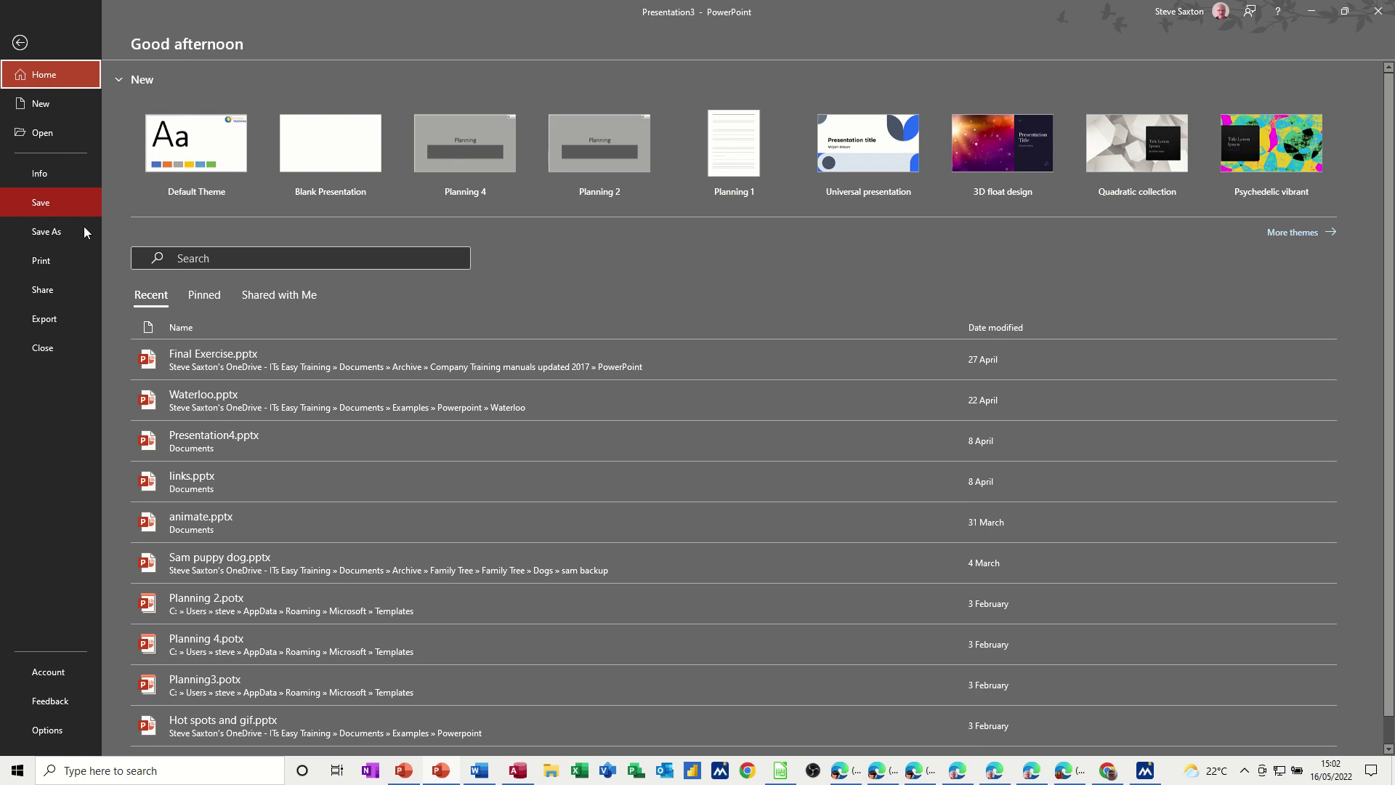
left_click(203, 409)
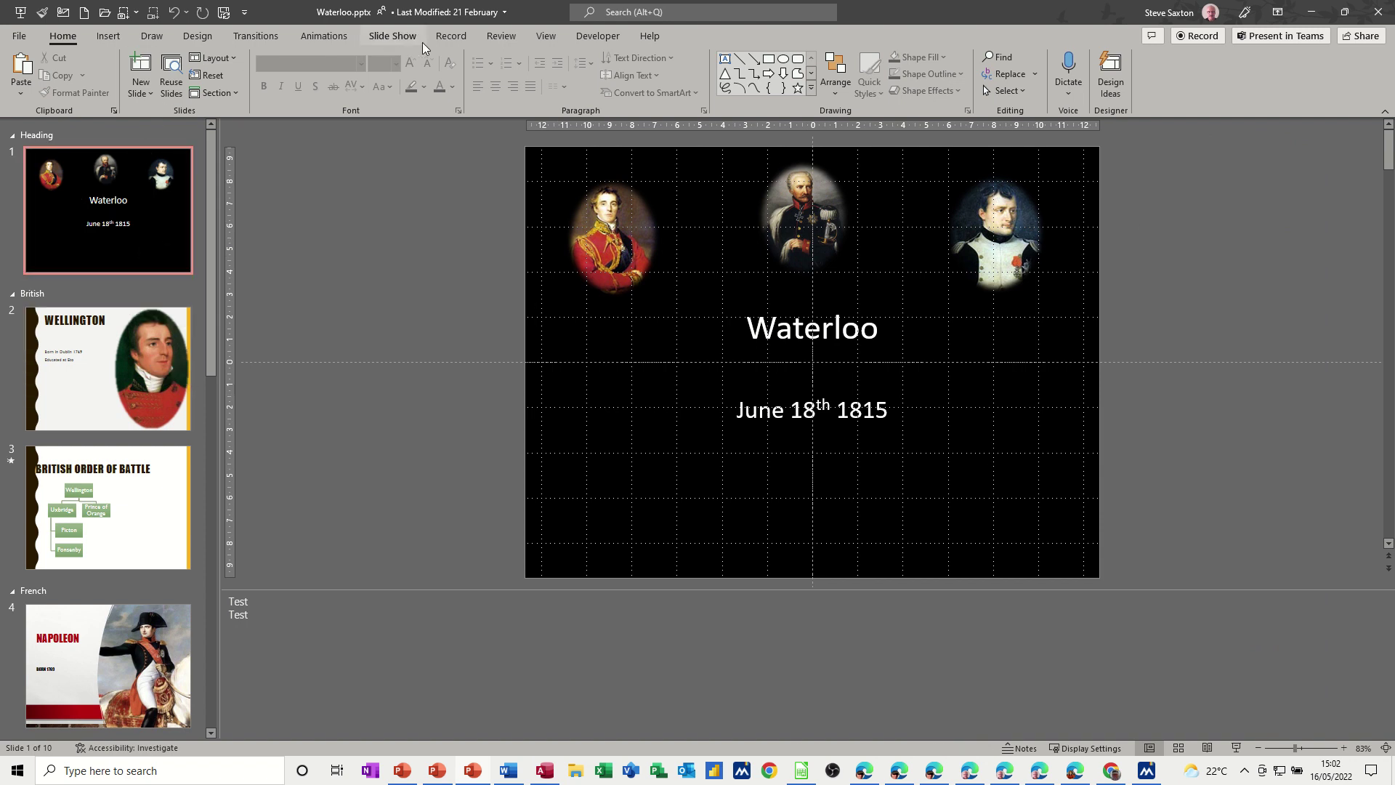
Open Slide Master view and select the top master slide
left_click(544, 36)
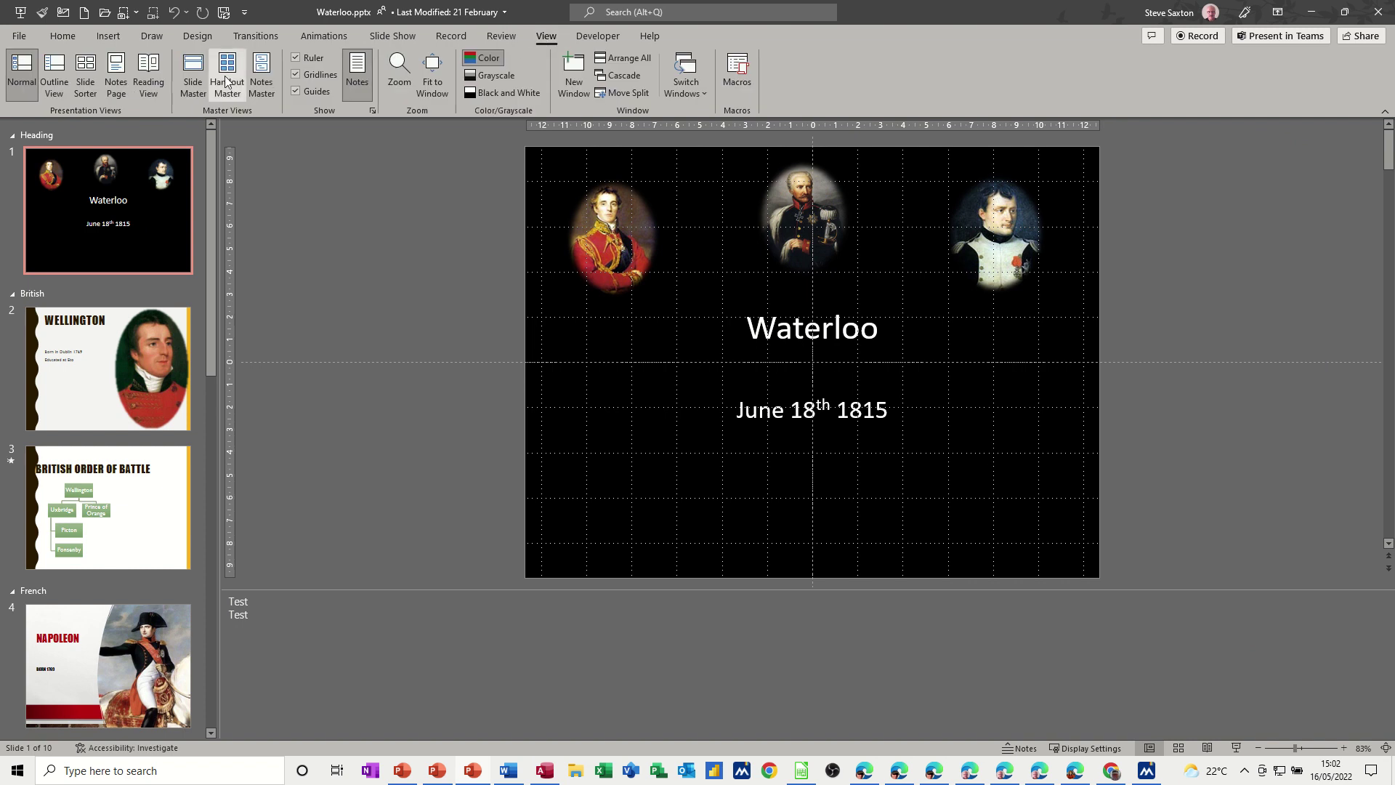
left_click(193, 73)
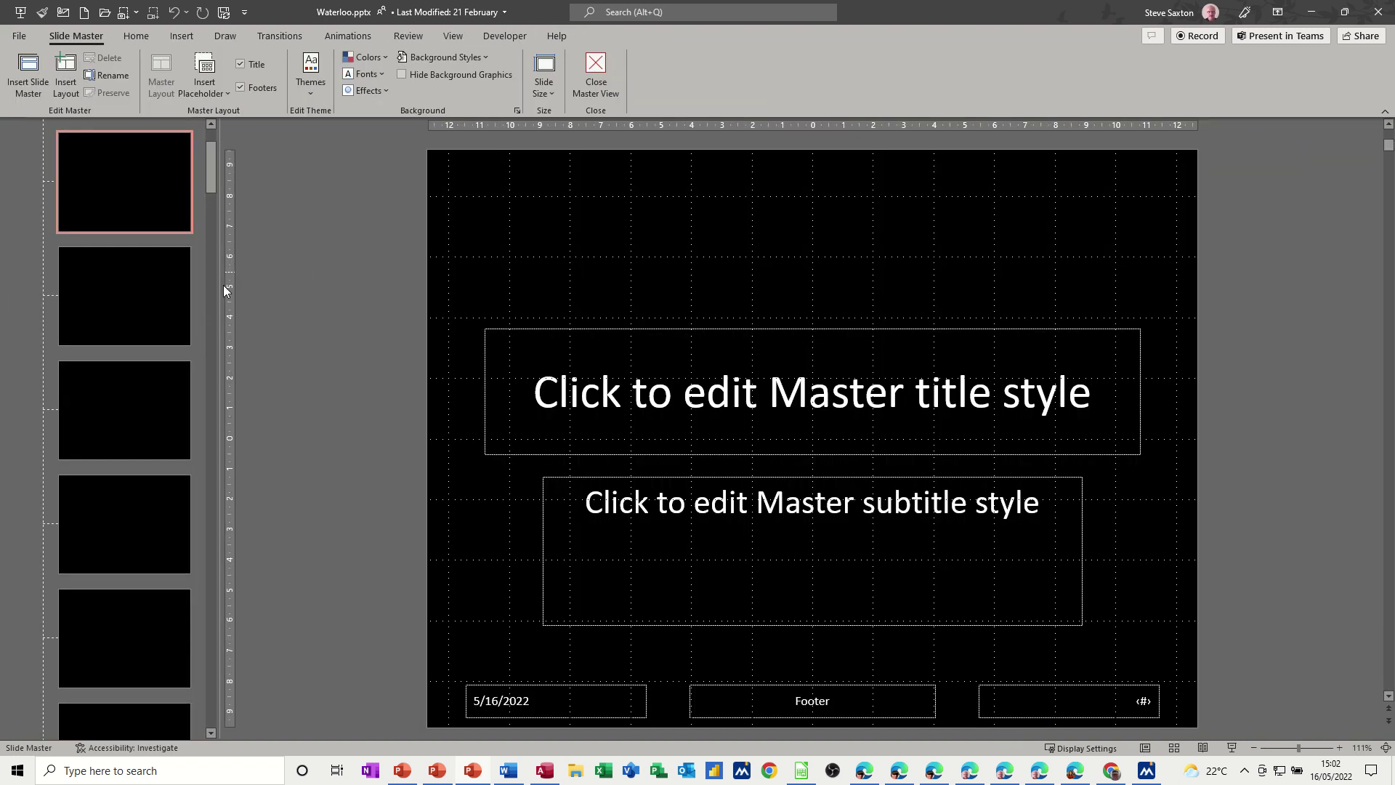
scroll(212, 180, "up", 3)
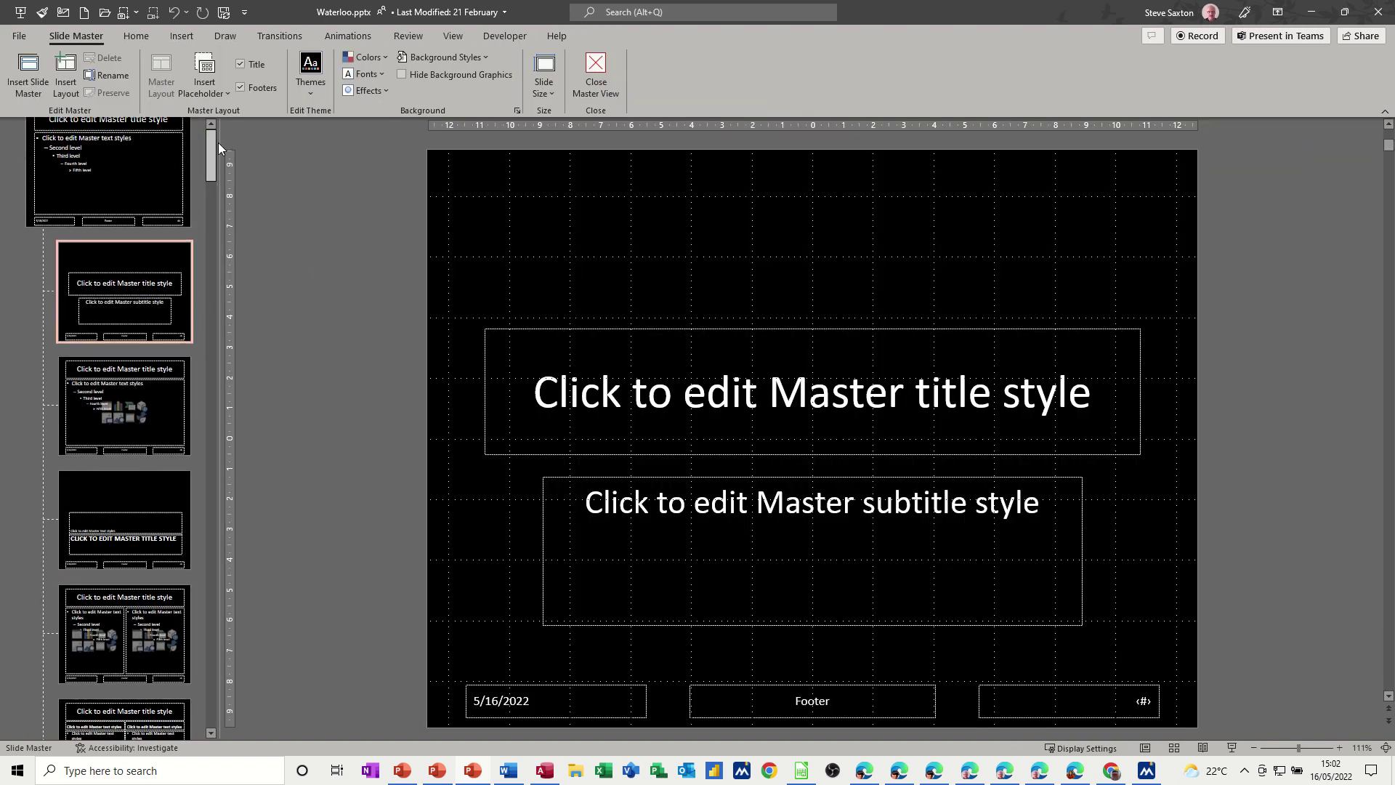
left_click(157, 147)
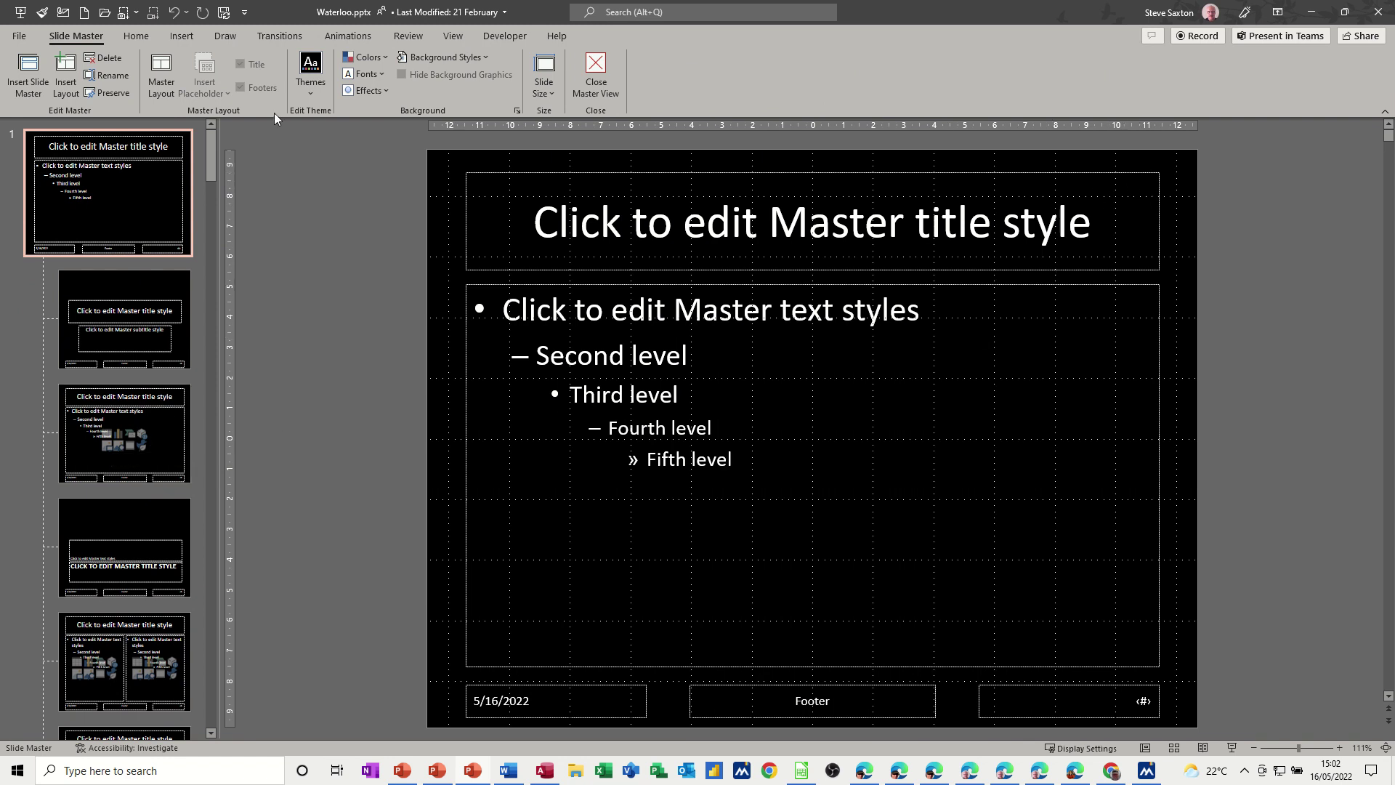
Start inserting a picture from this device and pick lofo gif.gif
left_click(181, 35)
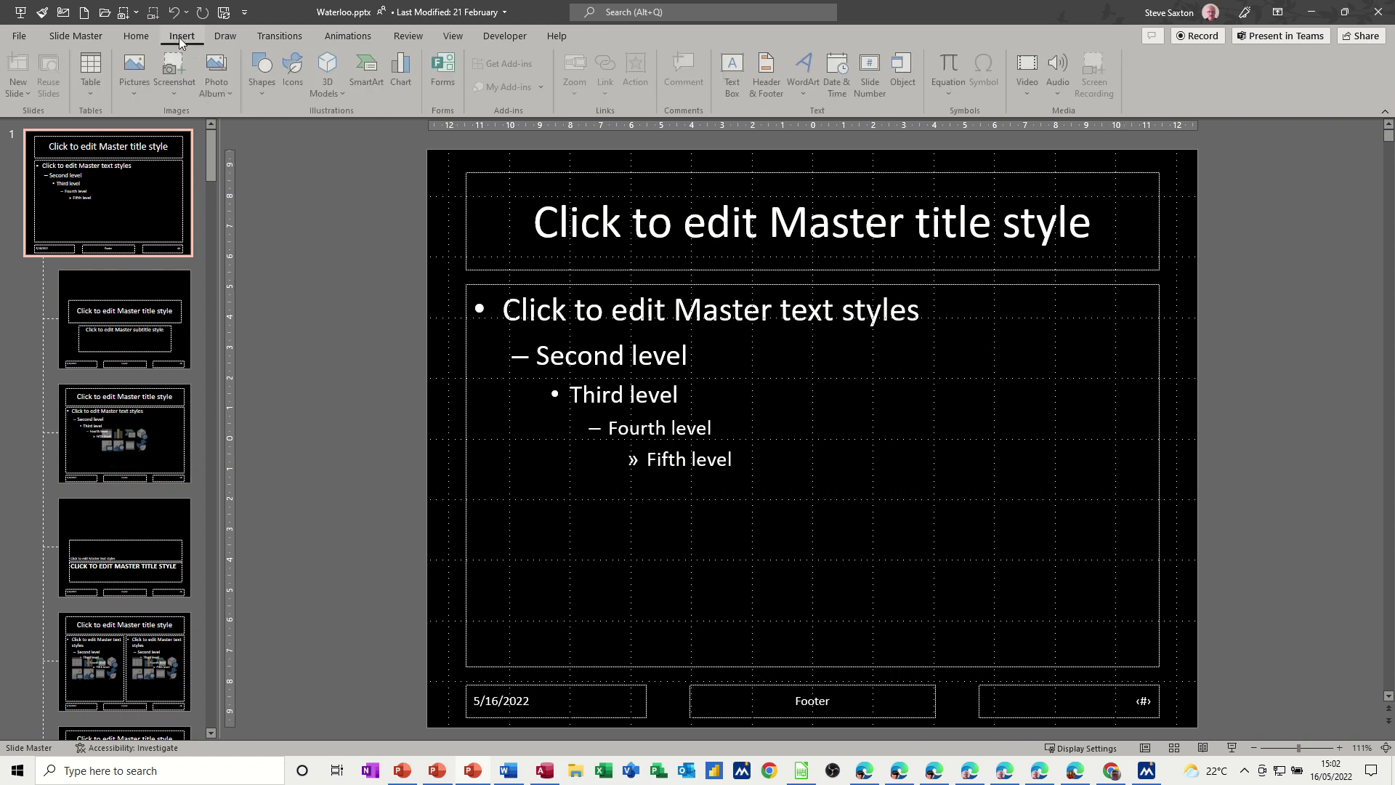
left_click(135, 70)
left_click(171, 134)
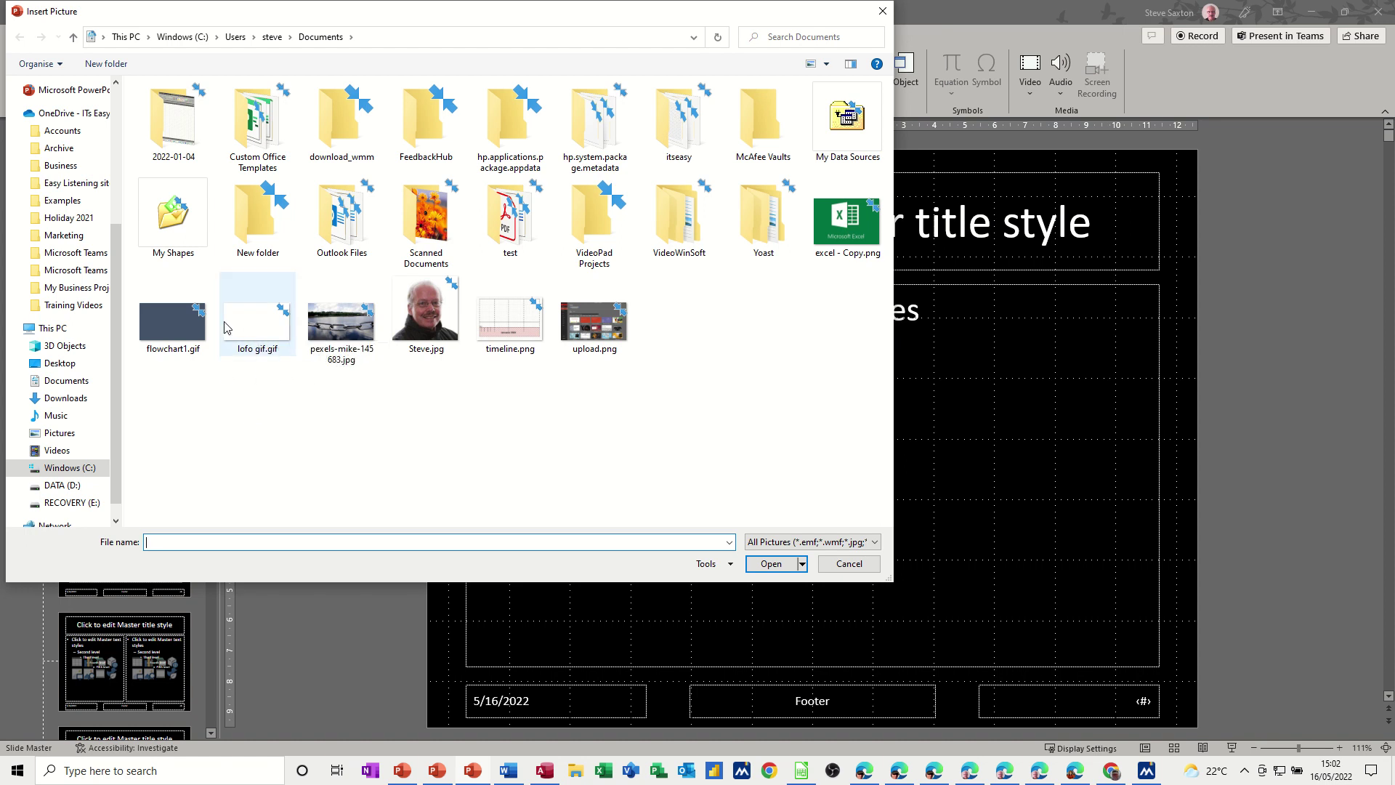
left_click(248, 334)
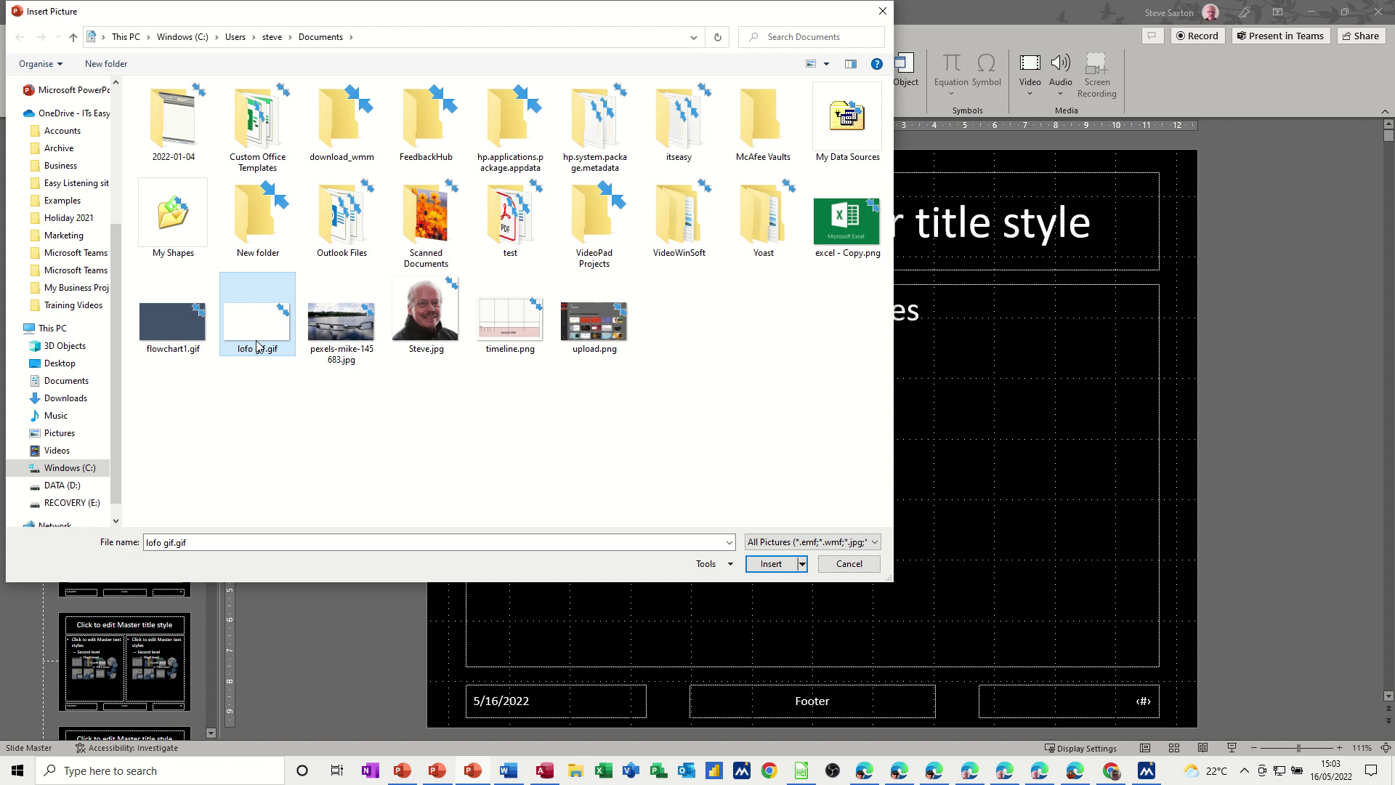
Insert the lofo gif.gif logo on the master, shrink it, and place it top-right
double_click(256, 340)
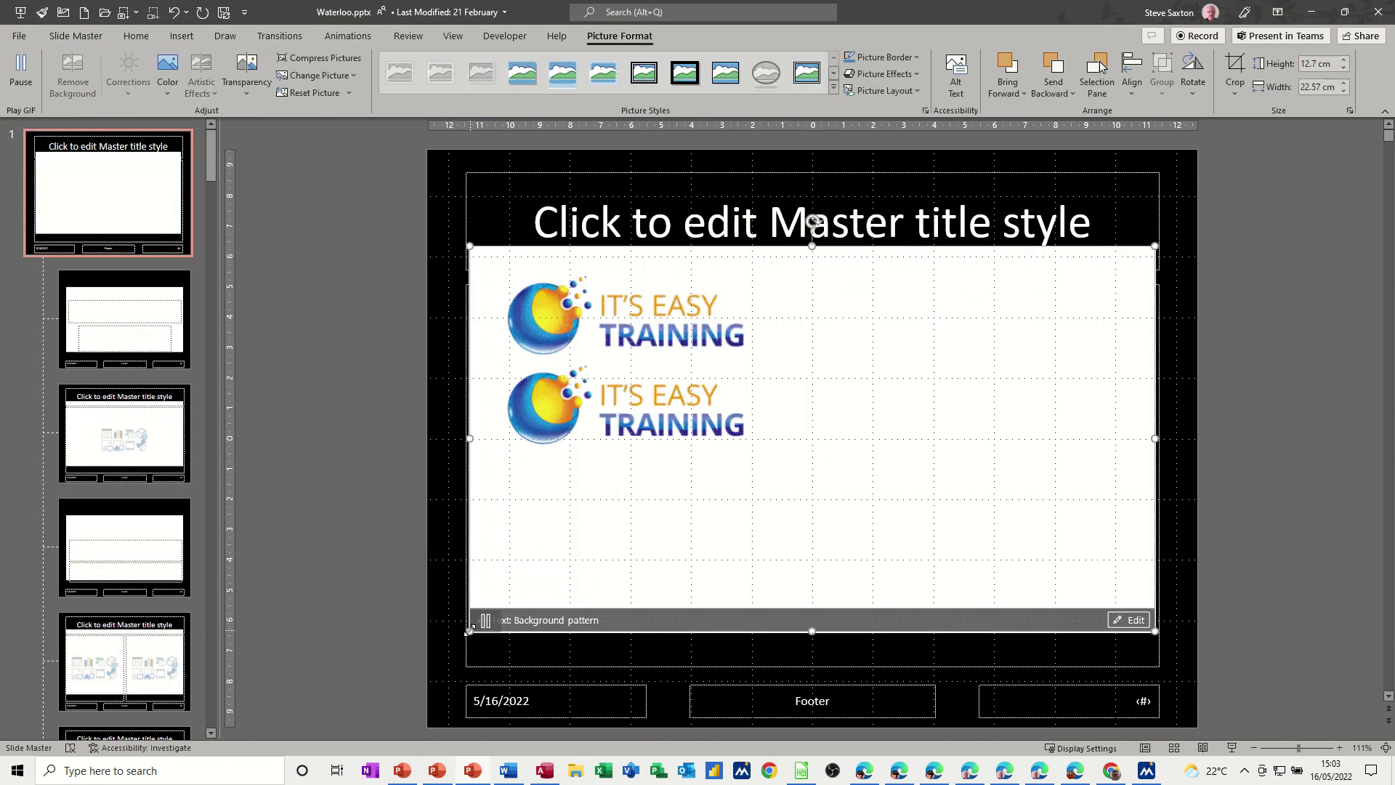
left_click_drag(468, 629, 951, 361)
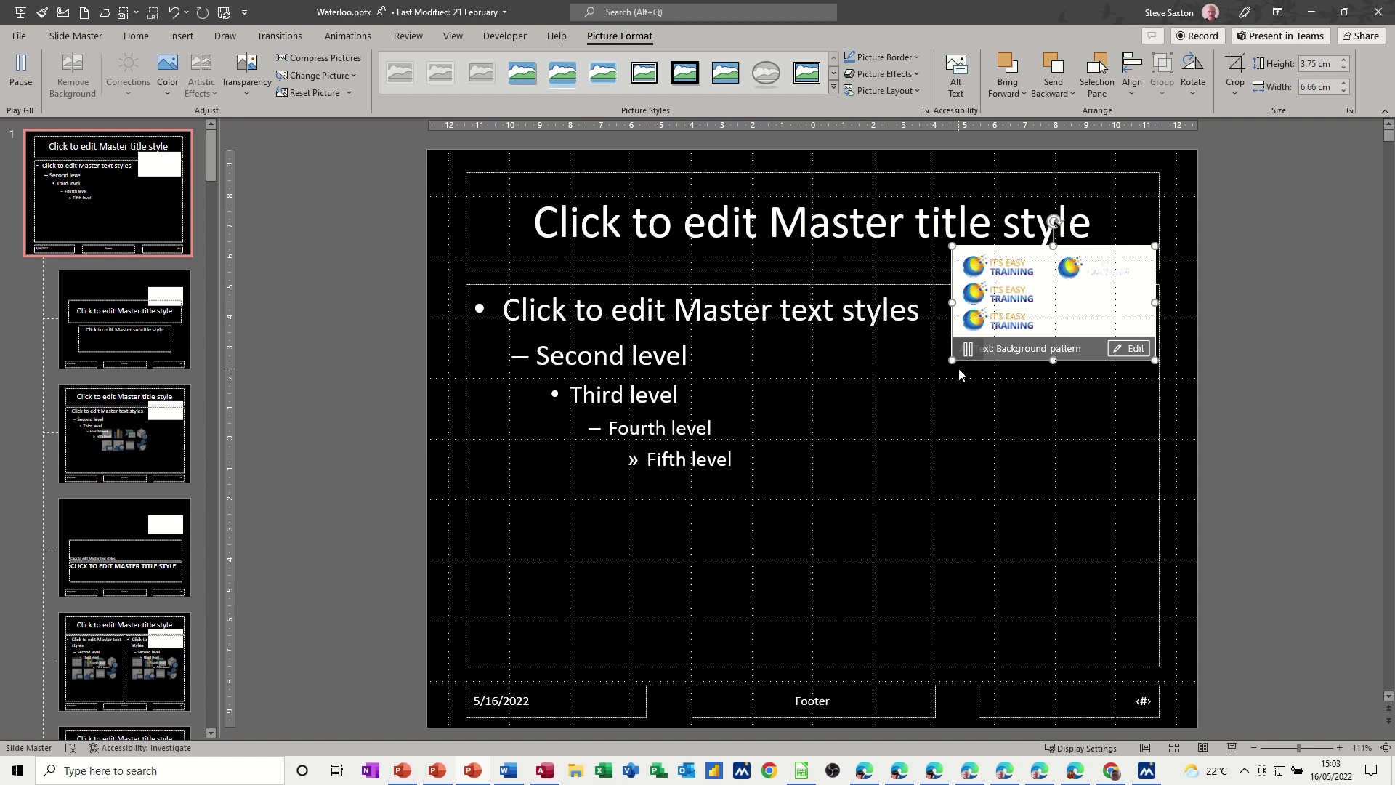
left_click_drag(953, 361, 1005, 330)
left_click_drag(1119, 292, 1160, 197)
left_click(1171, 342)
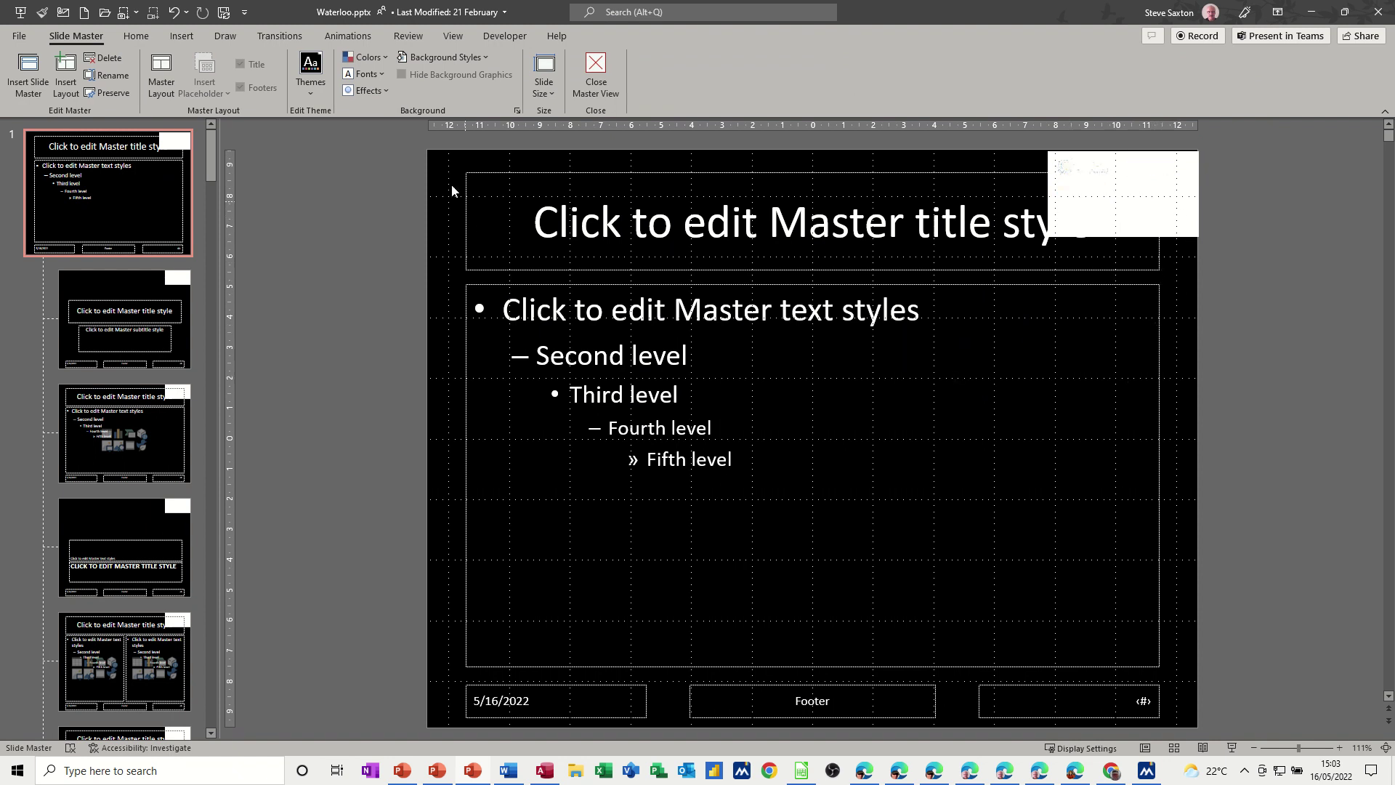
Close Master View and move Napoleon's portrait left, clear of the logo
left_click(594, 73)
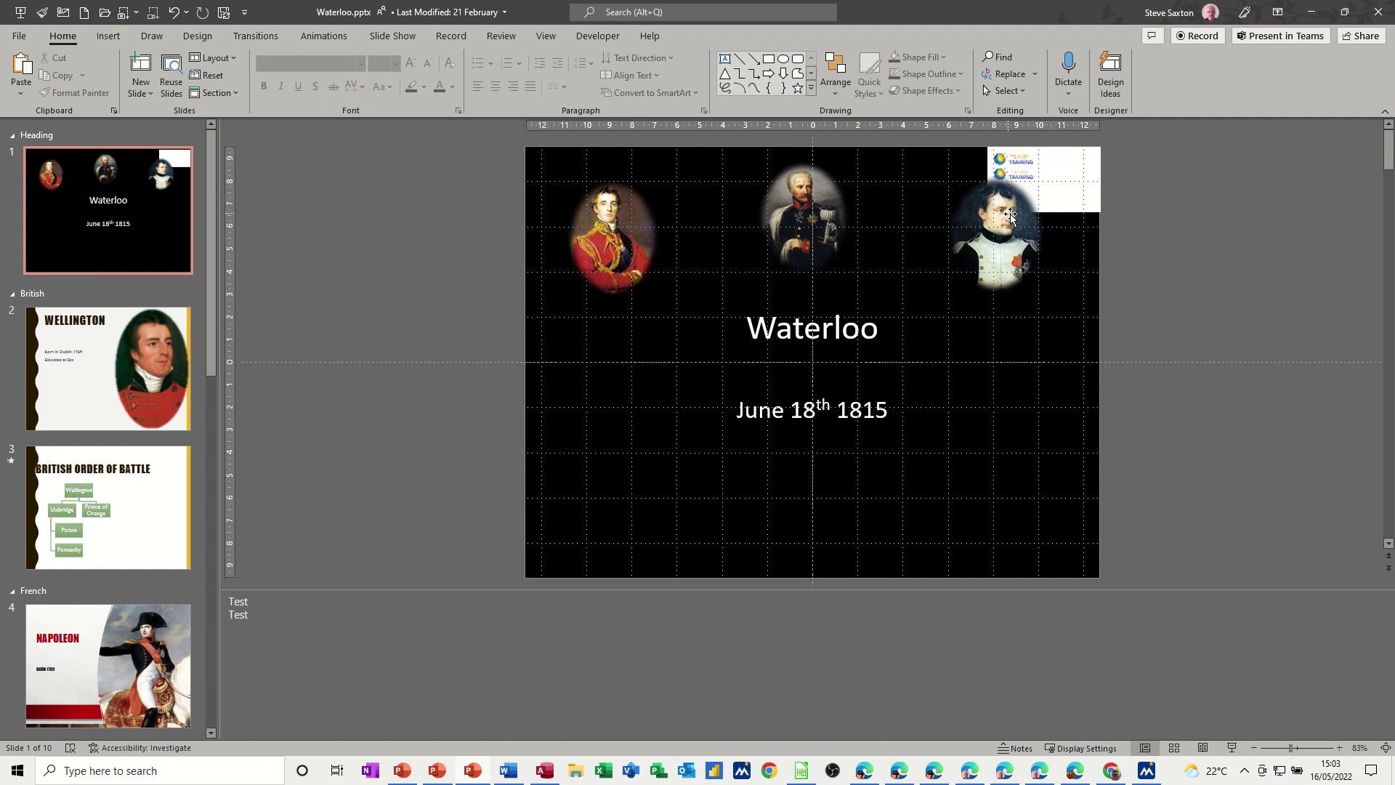
left_click_drag(1013, 220, 963, 220)
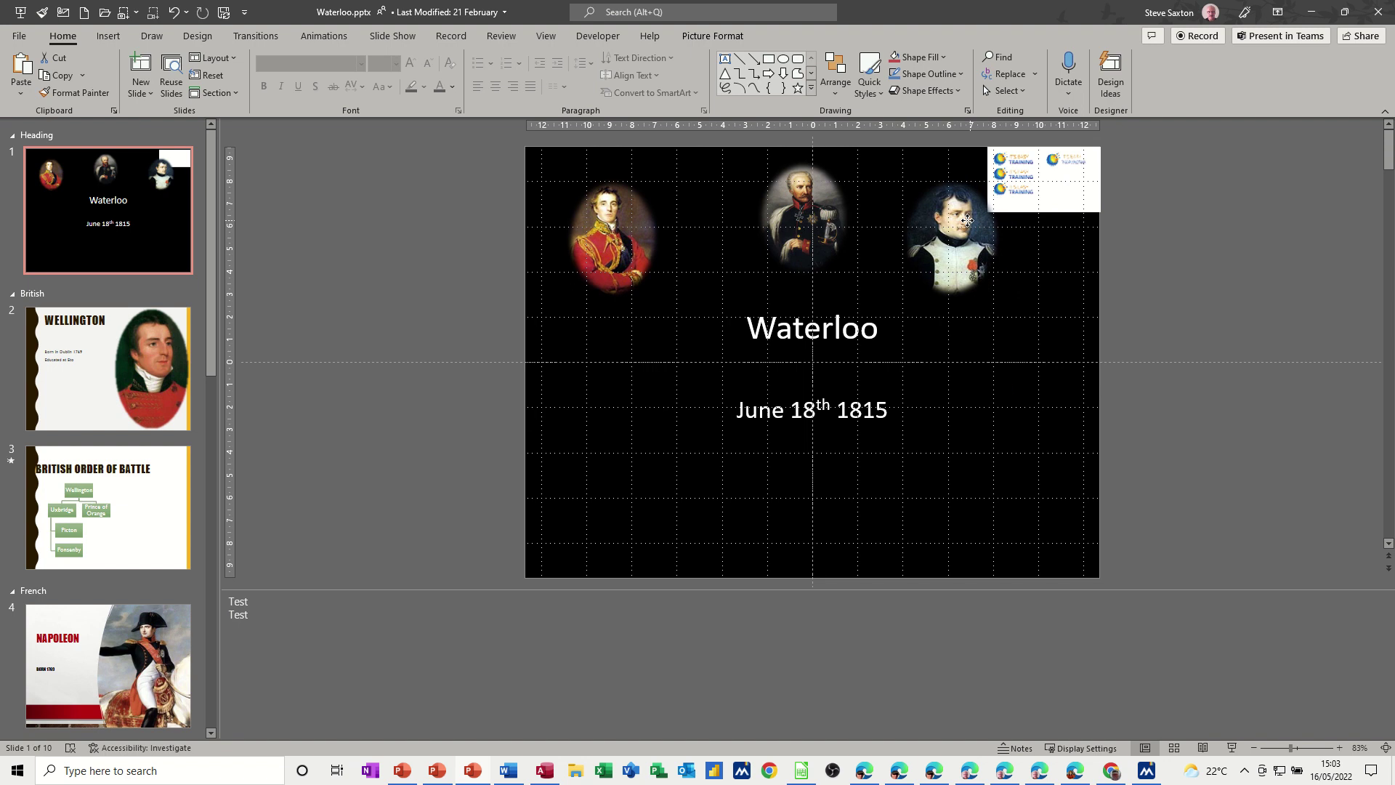
left_click(1037, 252)
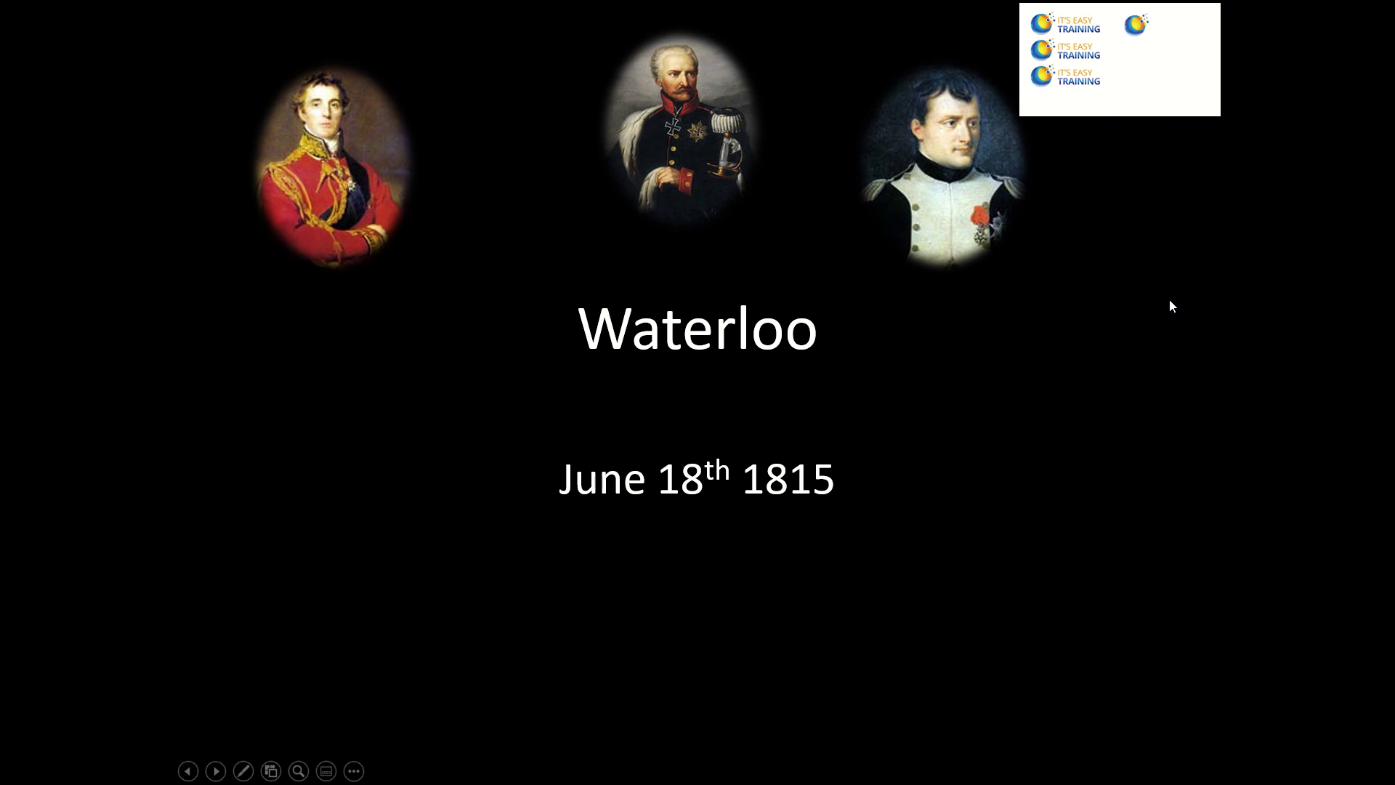
Exit the slide show back to the Waterloo title slide in Normal view
key("Escape")
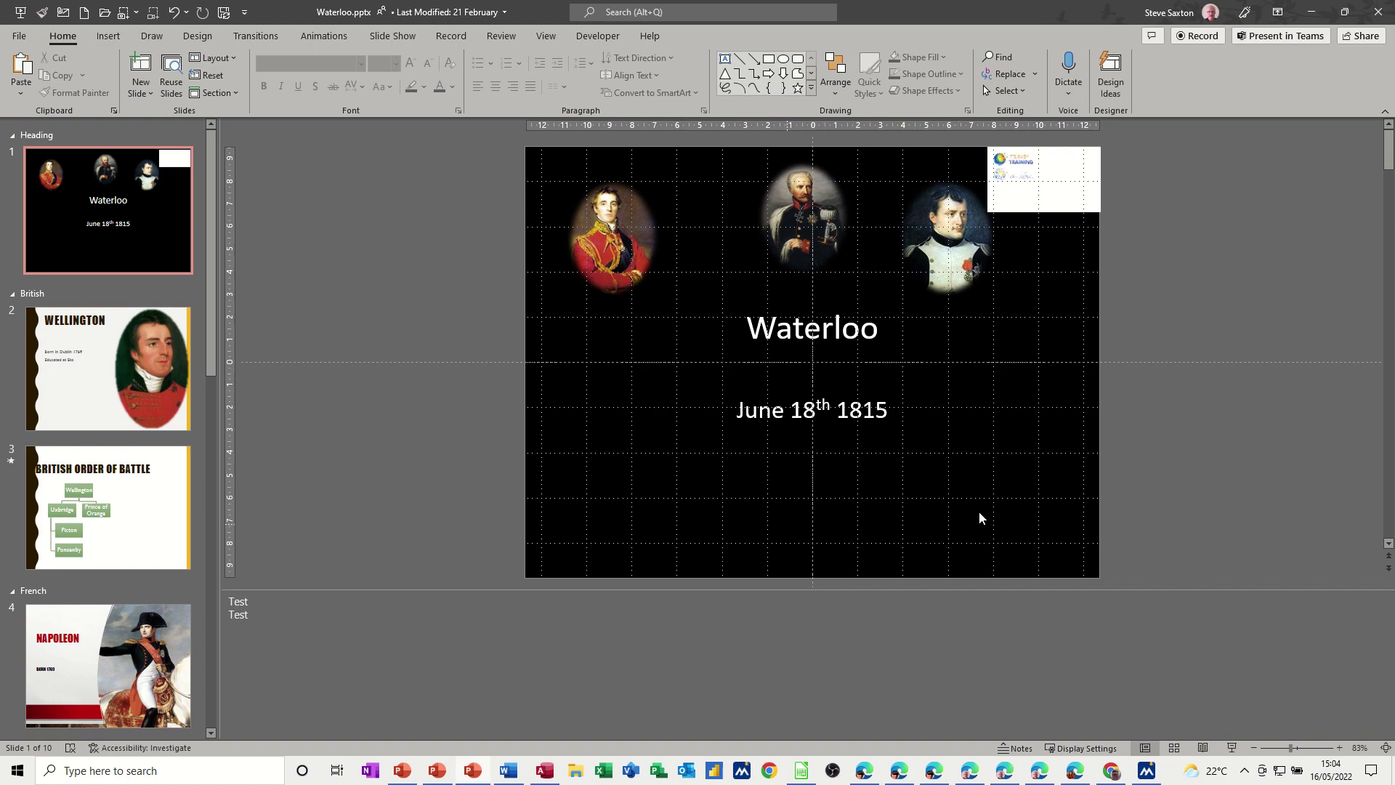